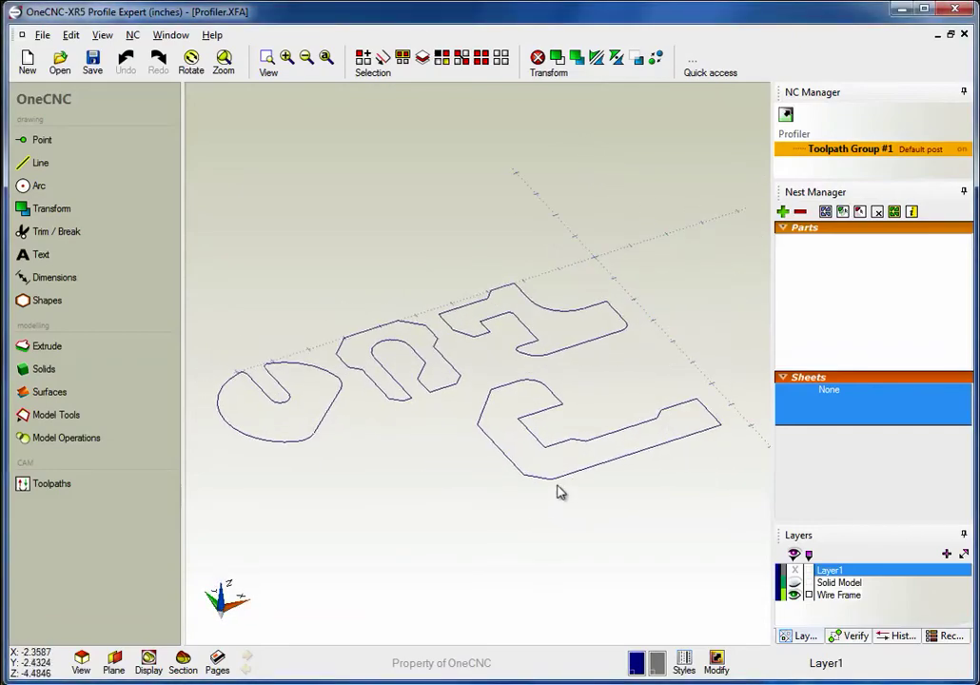
Switch the shaded parts to Top view, orbit them, then return to Top view and re-centre
right_click(561, 492)
left_click(581, 505)
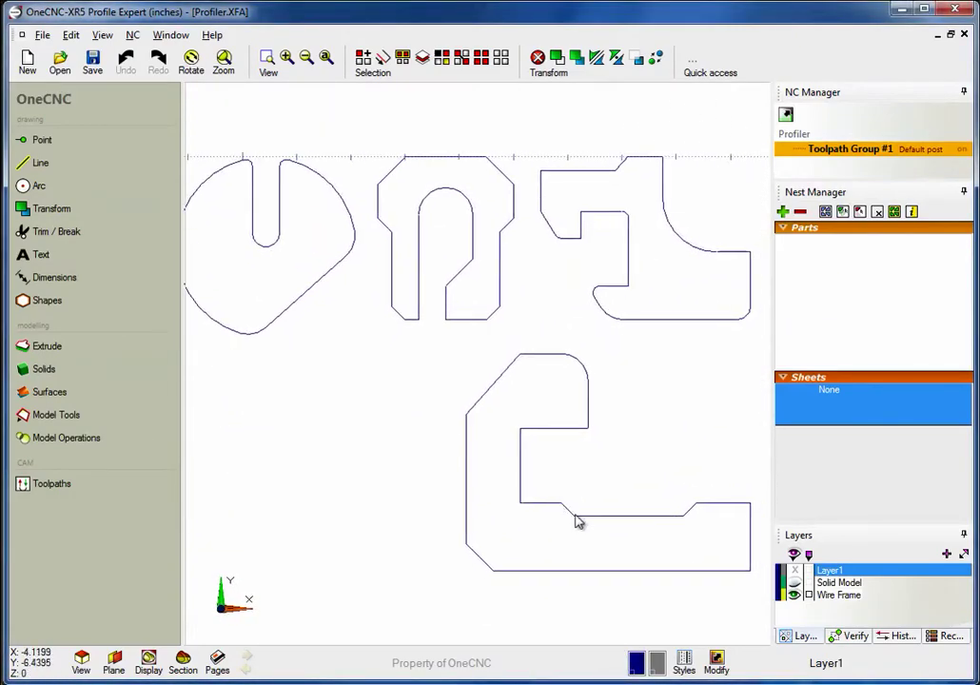
mouse_move(658, 539)
middle_mouse_down()
mouse_move(621, 460)
mouse_move(769, 418)
mouse_move(717, 482)
middle_mouse_up()
right_click(620, 449)
left_click(620, 451)
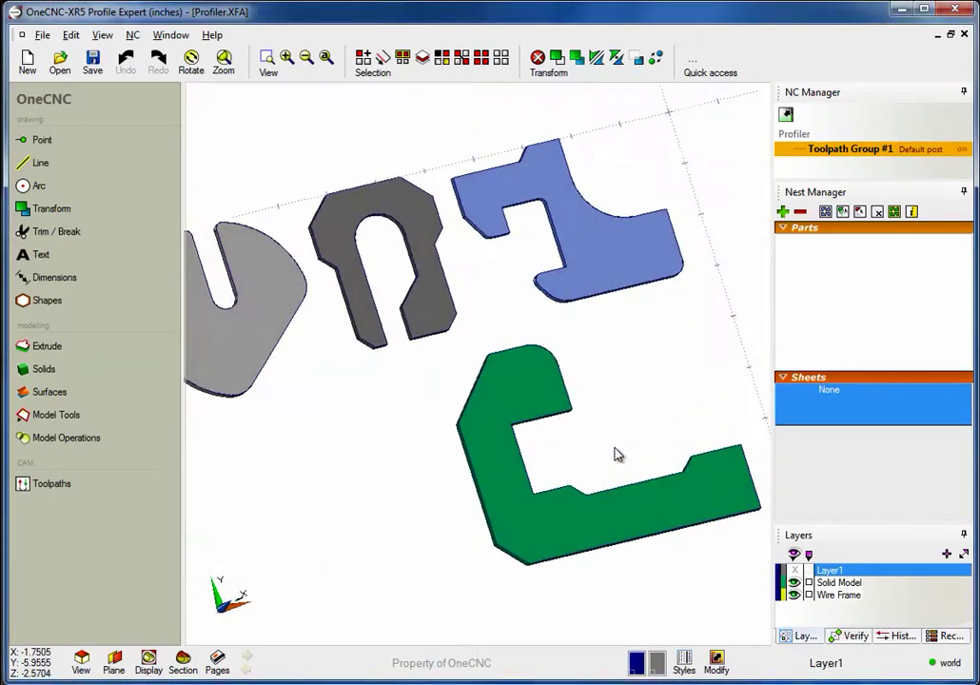
middle_click_drag(604, 431, 583, 442)
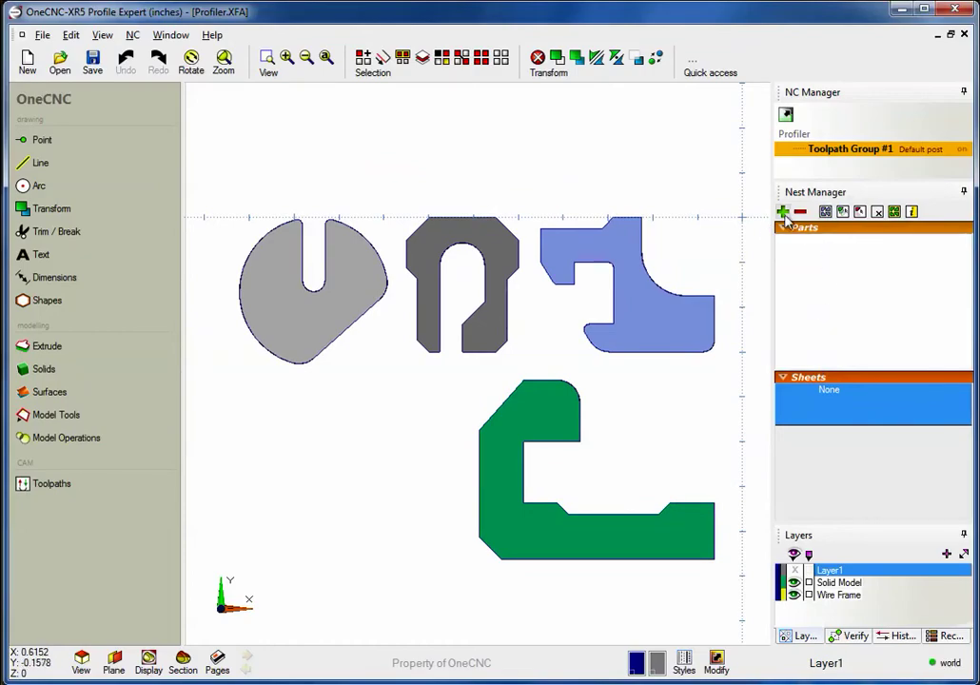
Add the blue part for nesting with quantity 100 and a straight-line lead-in
left_click(671, 282)
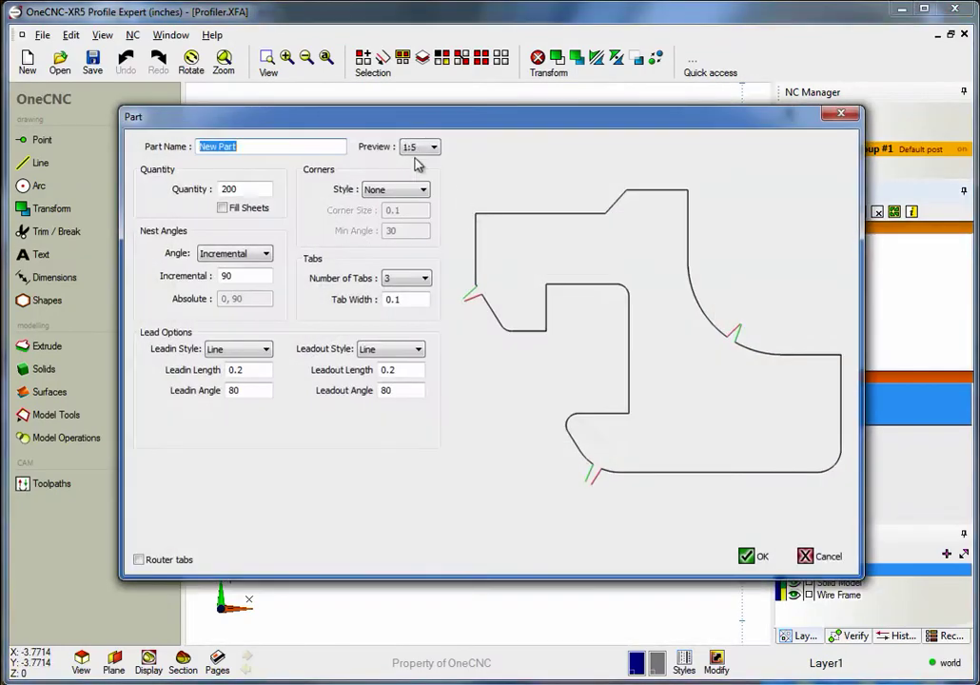
left_click_drag(366, 109, 281, 19)
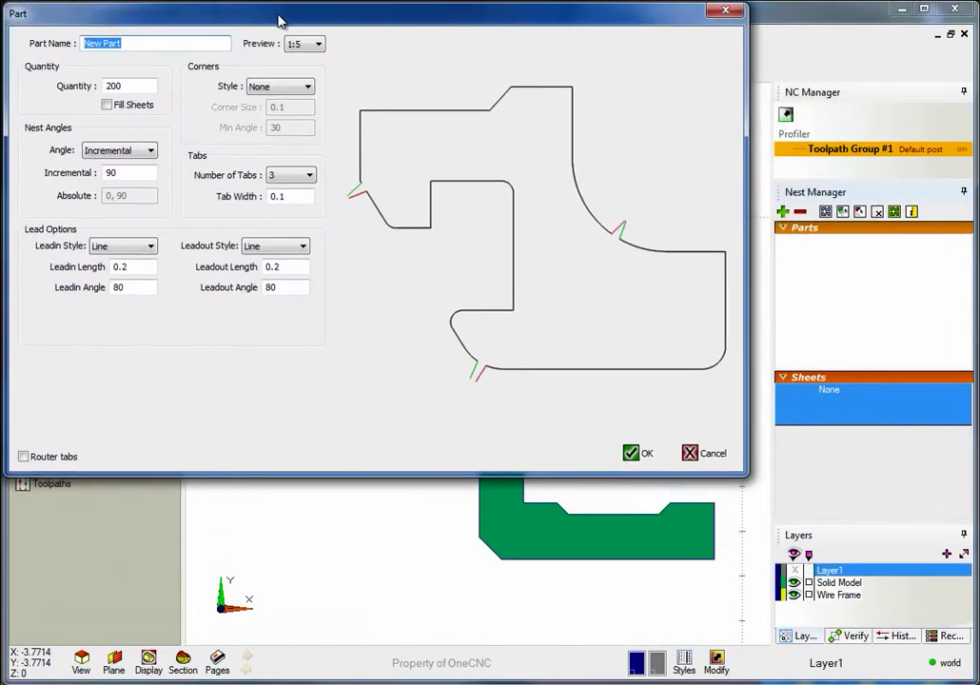
double_click(125, 86)
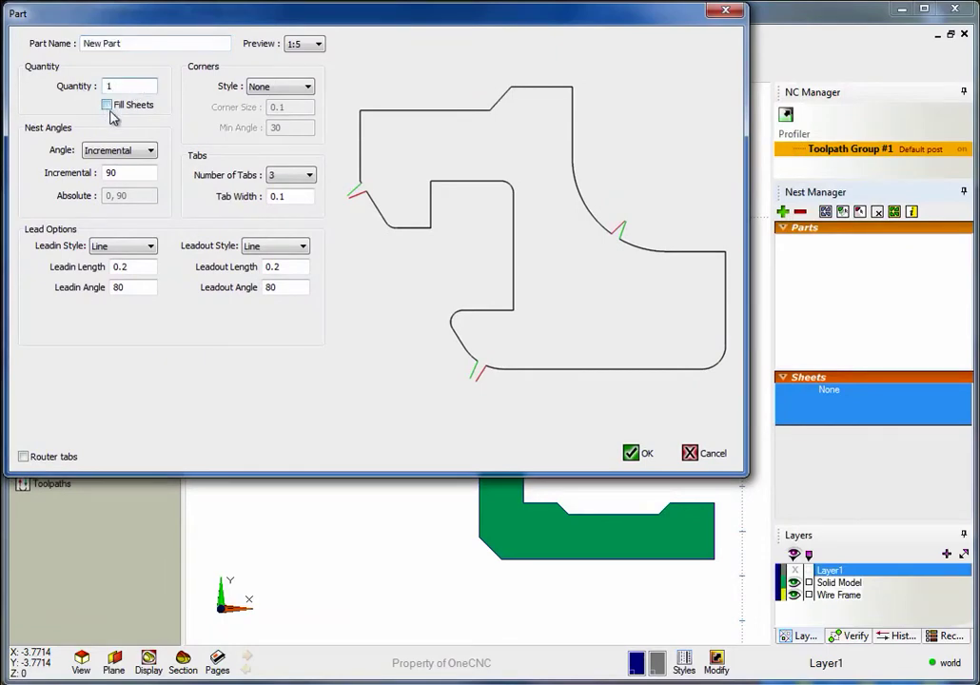
left_click(128, 249)
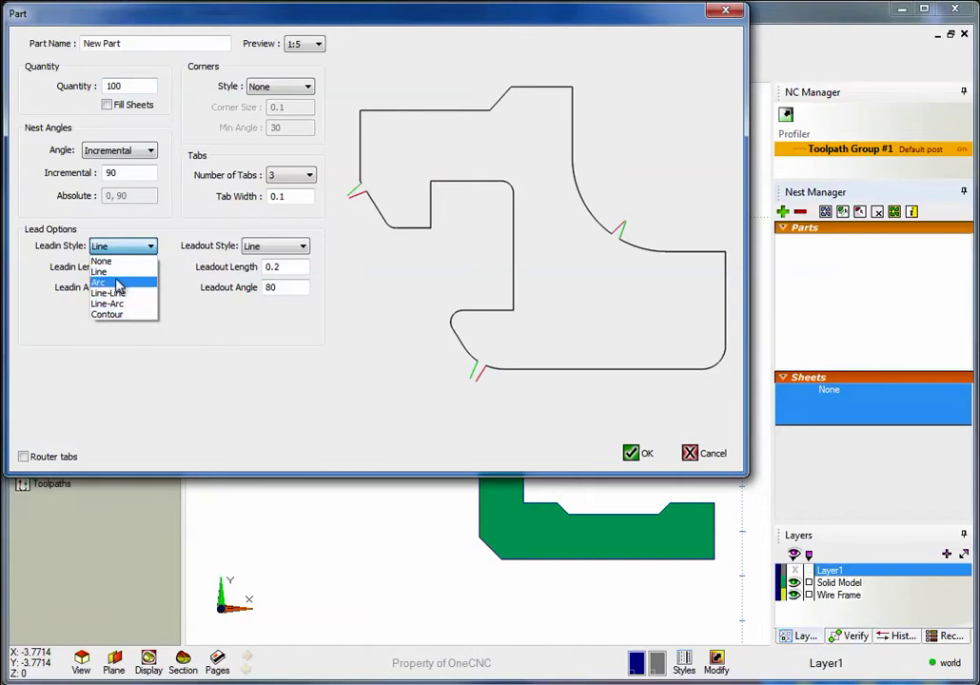
left_click(117, 272)
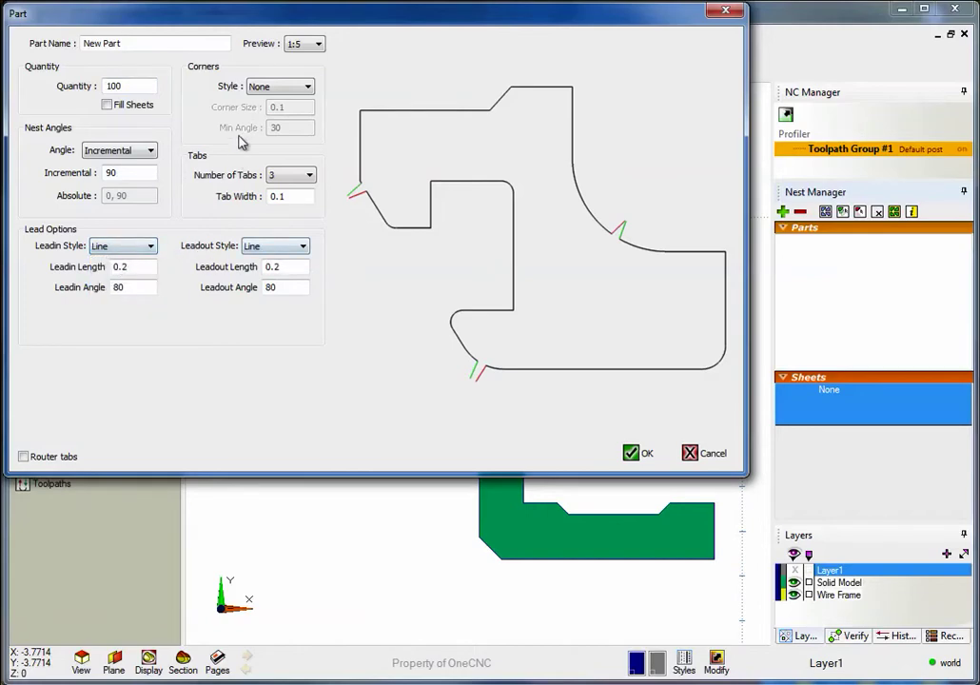
Preview chamfer, half-loop and full-loop corners, then set the corner style back to None
left_click(271, 86)
left_click(281, 112)
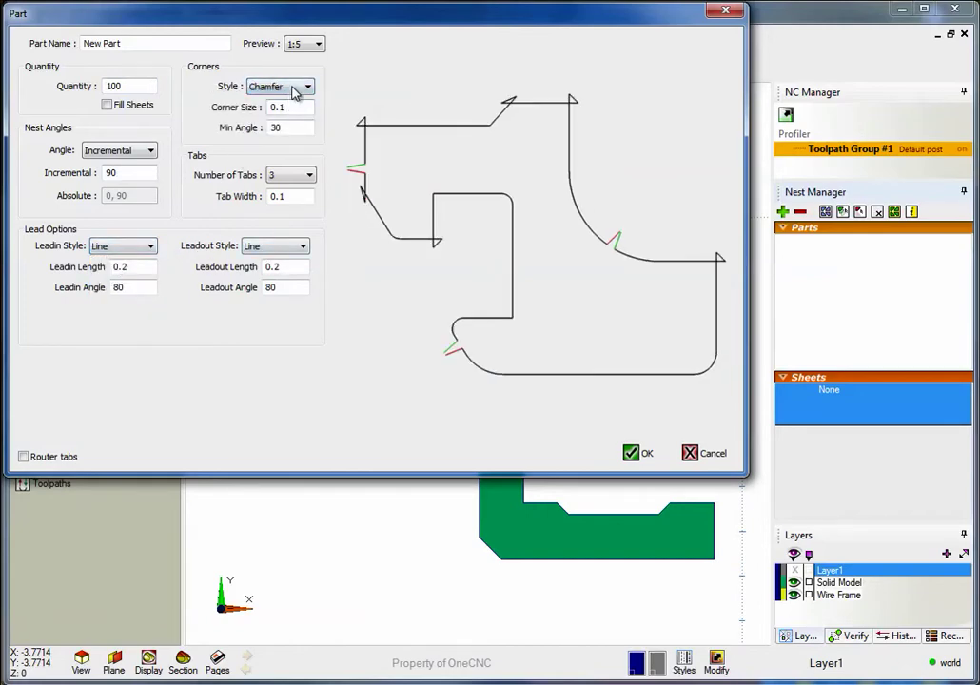
left_click(298, 90)
left_click(285, 122)
left_click(303, 90)
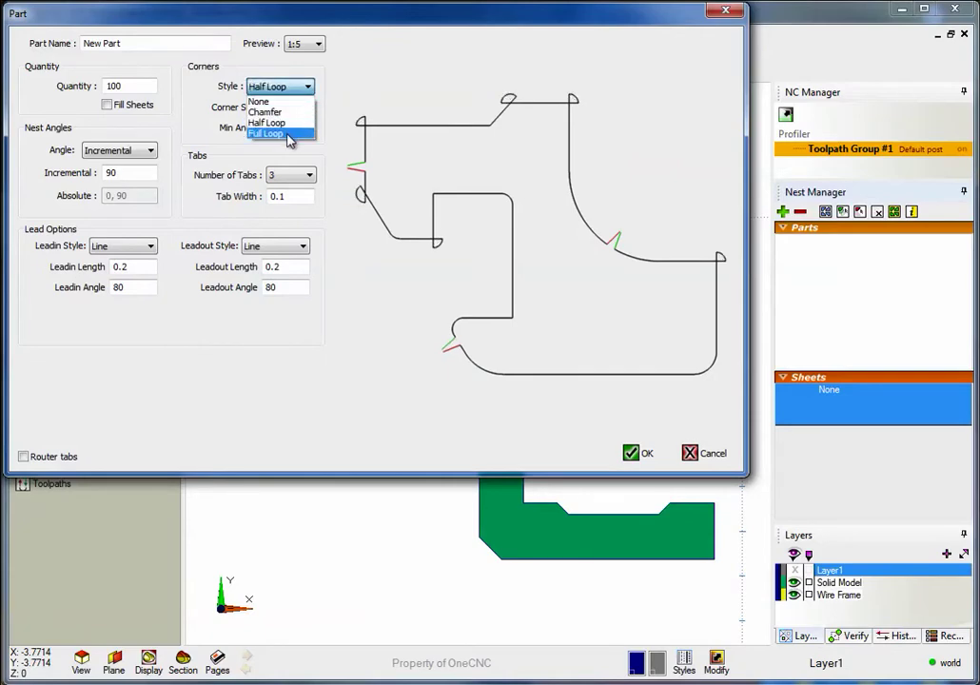
left_click(285, 134)
left_click(291, 87)
left_click(271, 98)
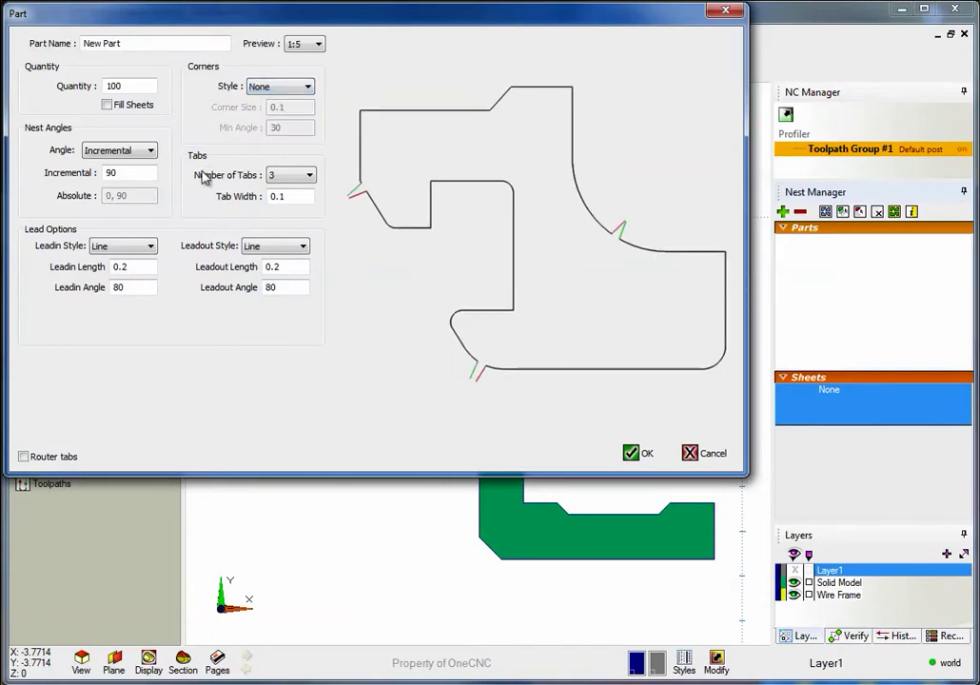
Preview two, four and straight-edge tab options, then settle on three tabs and confirm
left_click(296, 177)
left_click(281, 211)
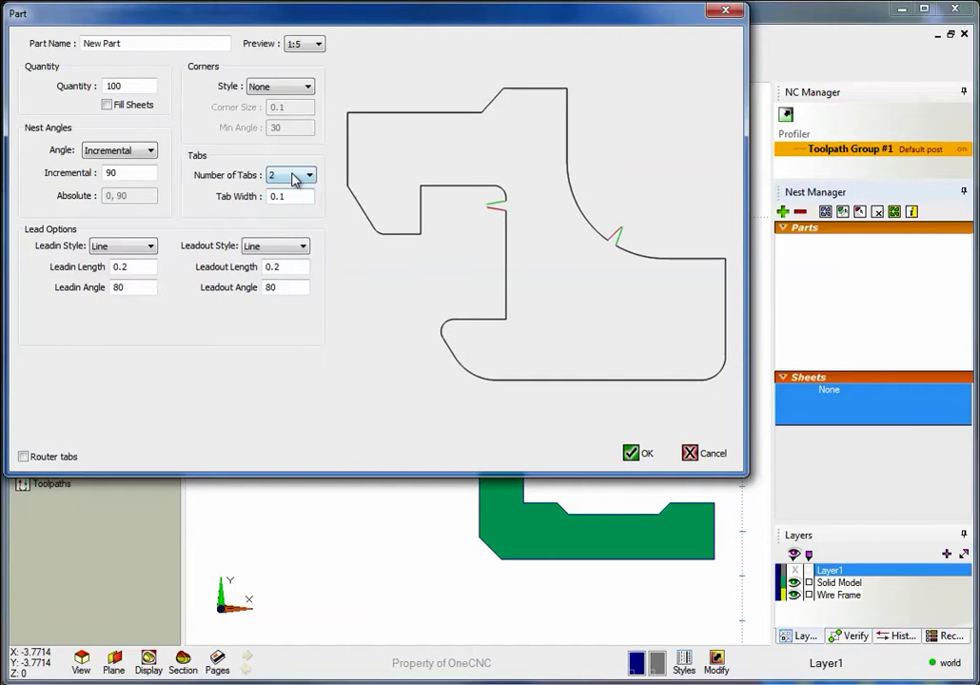
left_click(298, 178)
left_click(285, 232)
left_click(299, 178)
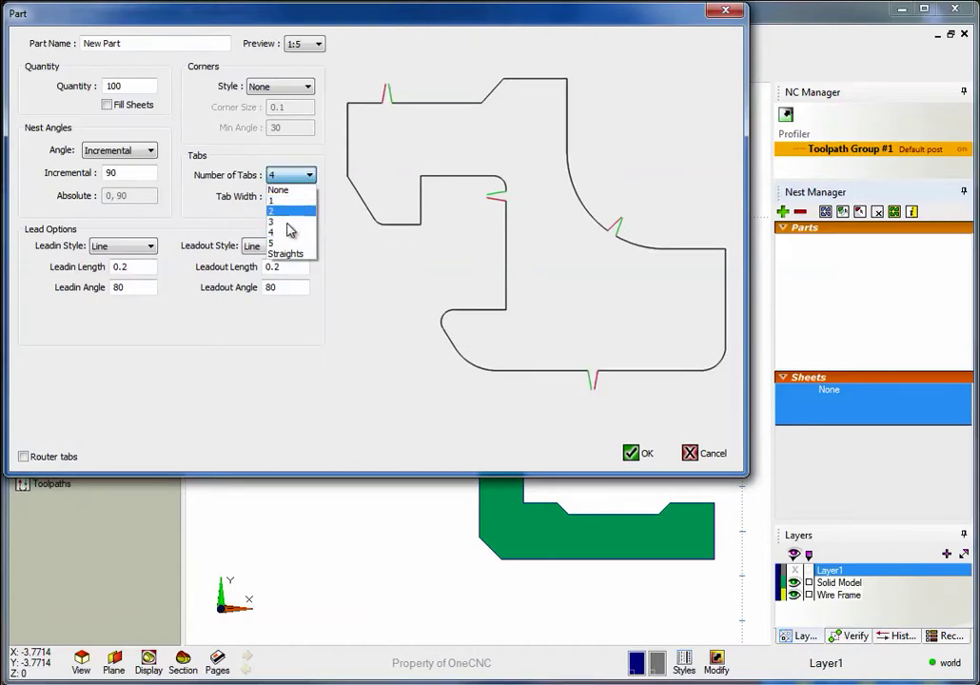
left_click(285, 256)
left_click(298, 178)
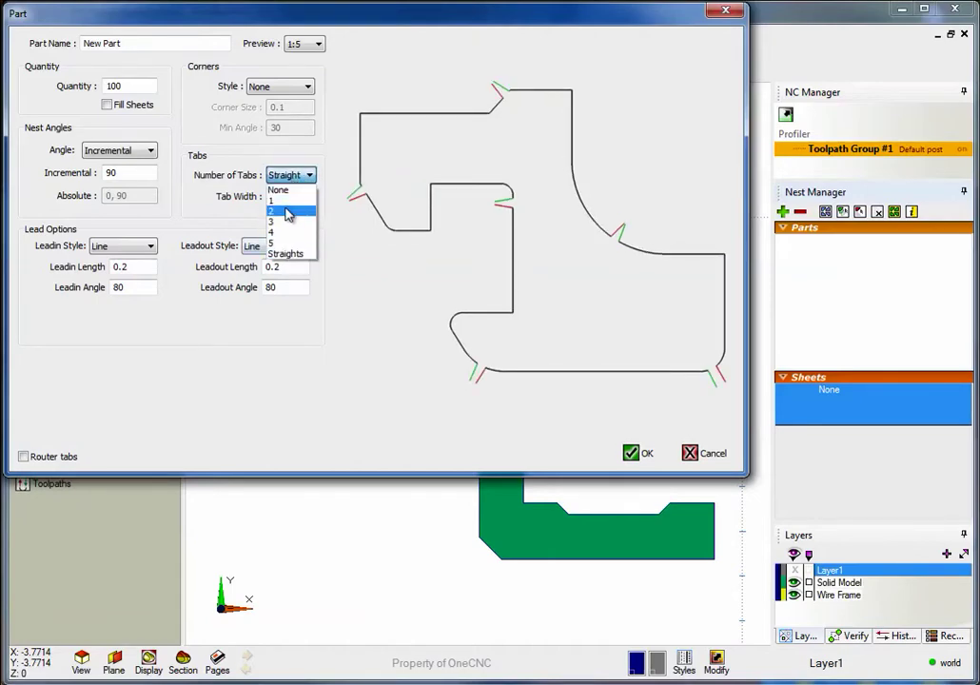
left_click(285, 222)
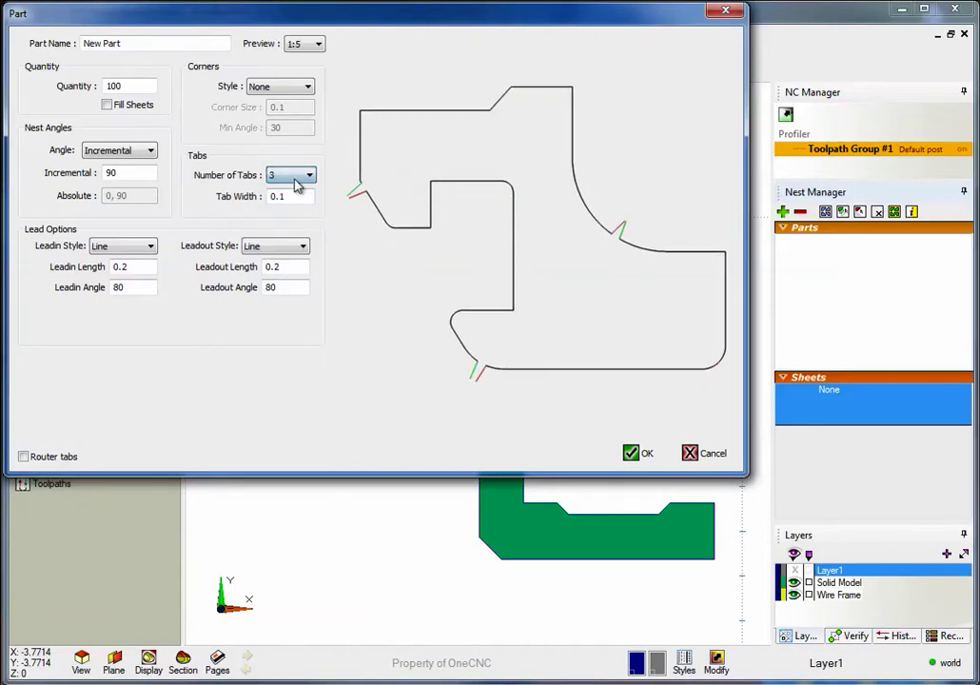
left_click(635, 454)
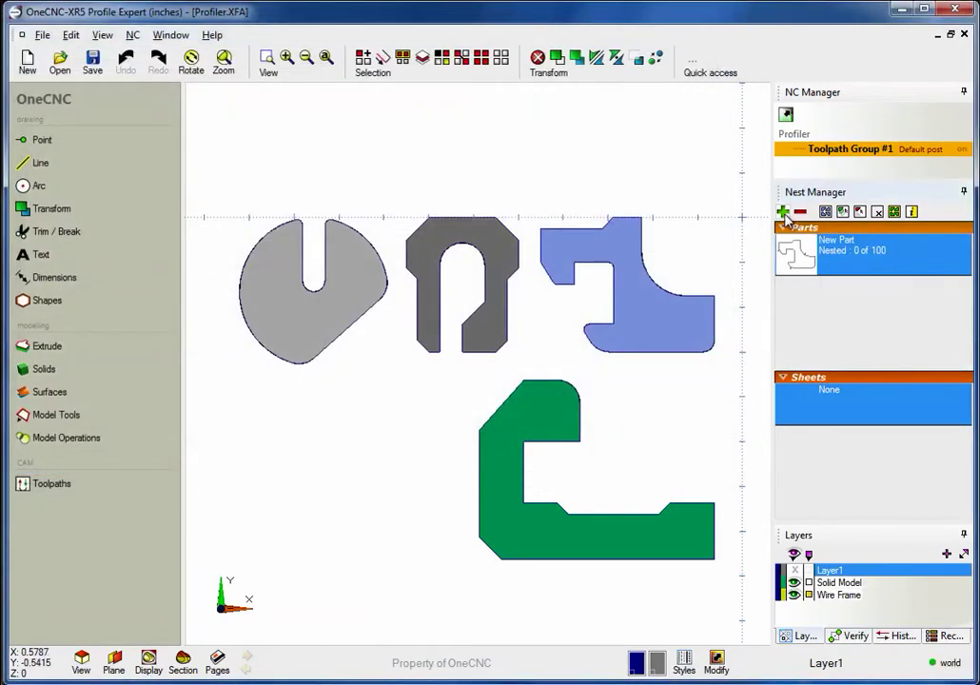
Add the dark grey part for nesting with quantity 150
left_click(782, 211)
left_click(466, 219)
right_click(467, 219)
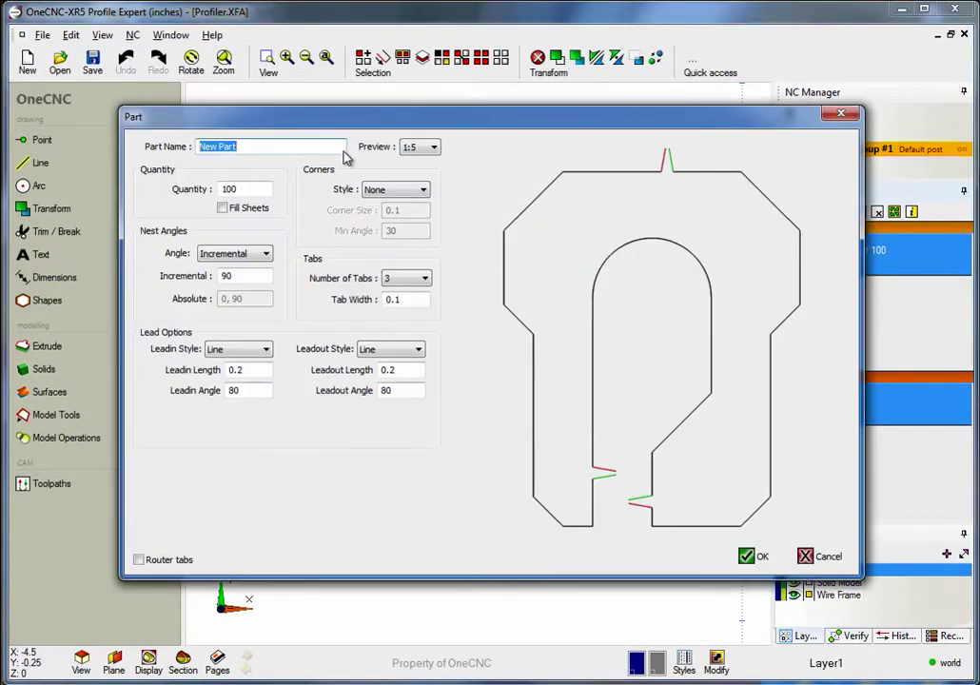
left_click_drag(233, 116, 118, 19)
left_click(129, 92)
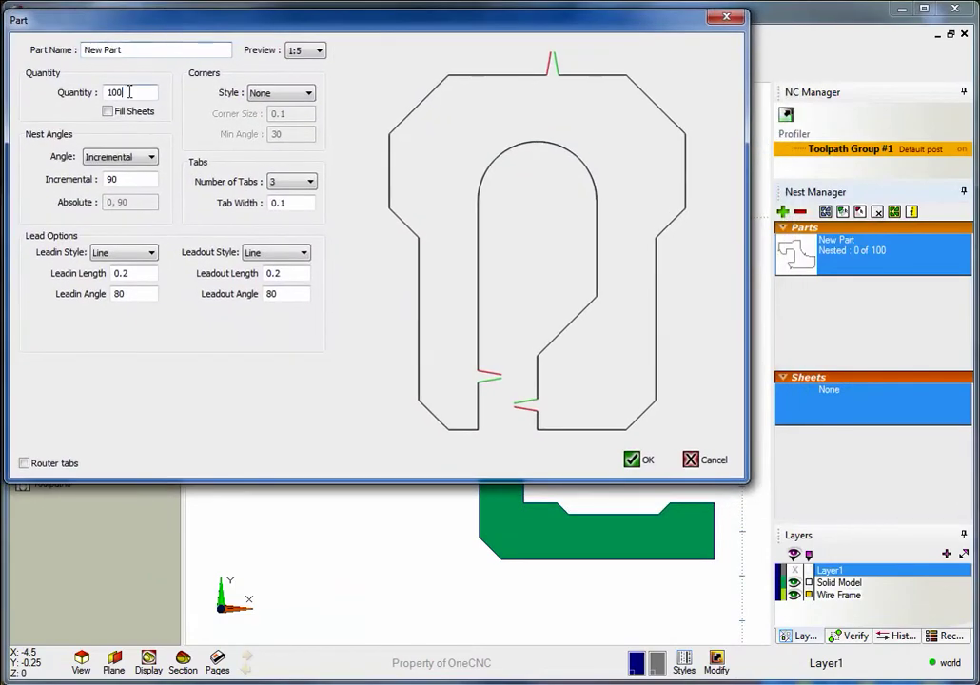
left_click_drag(129, 92, 65, 119)
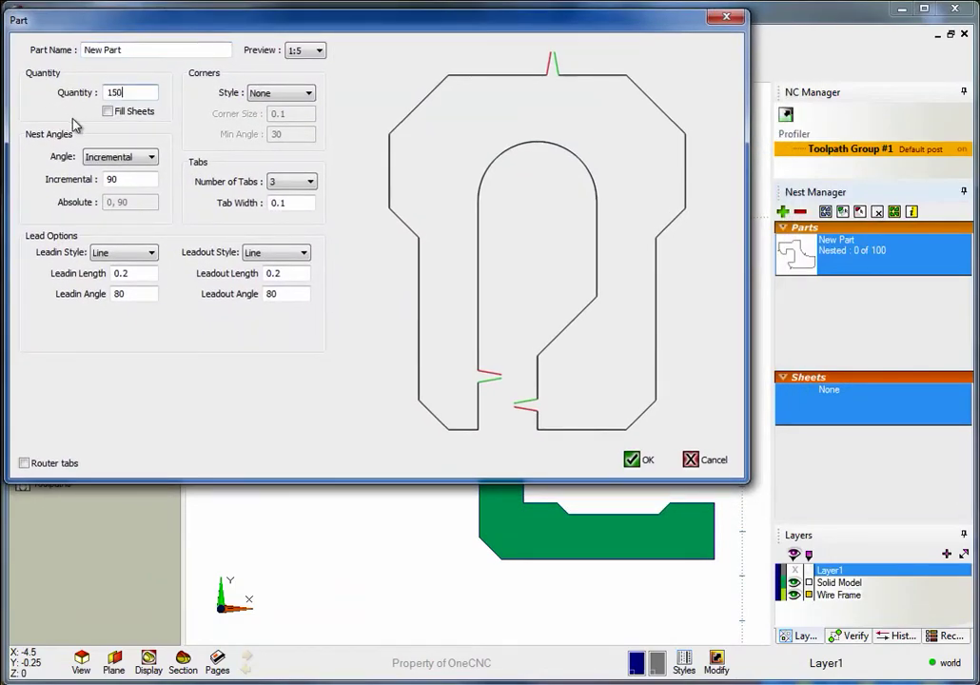
left_click(635, 461)
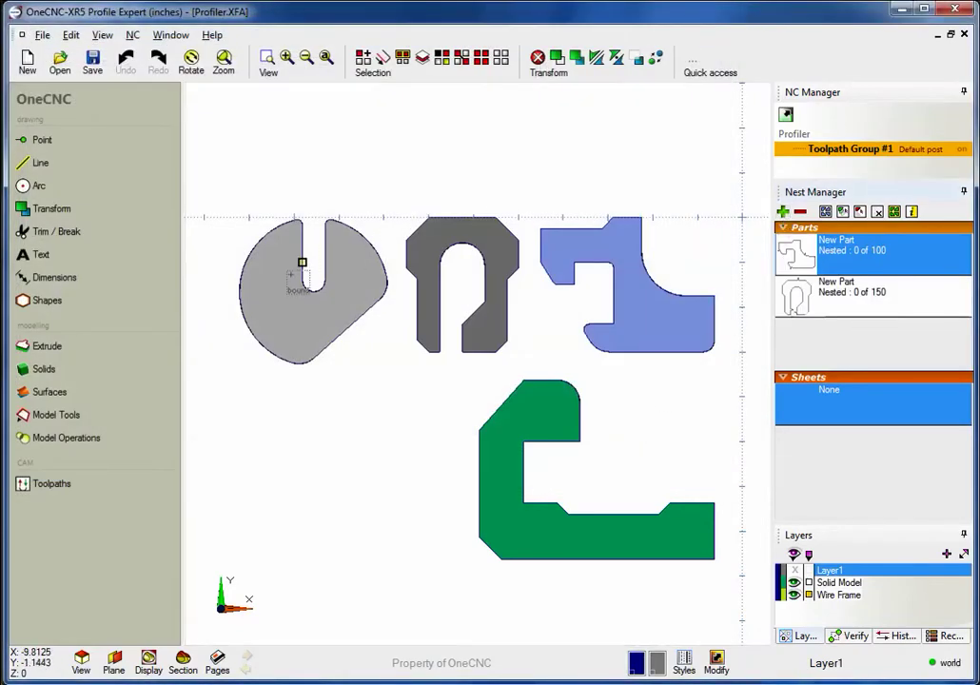
Add the round light grey part for nesting with quantity 200
left_click(301, 262)
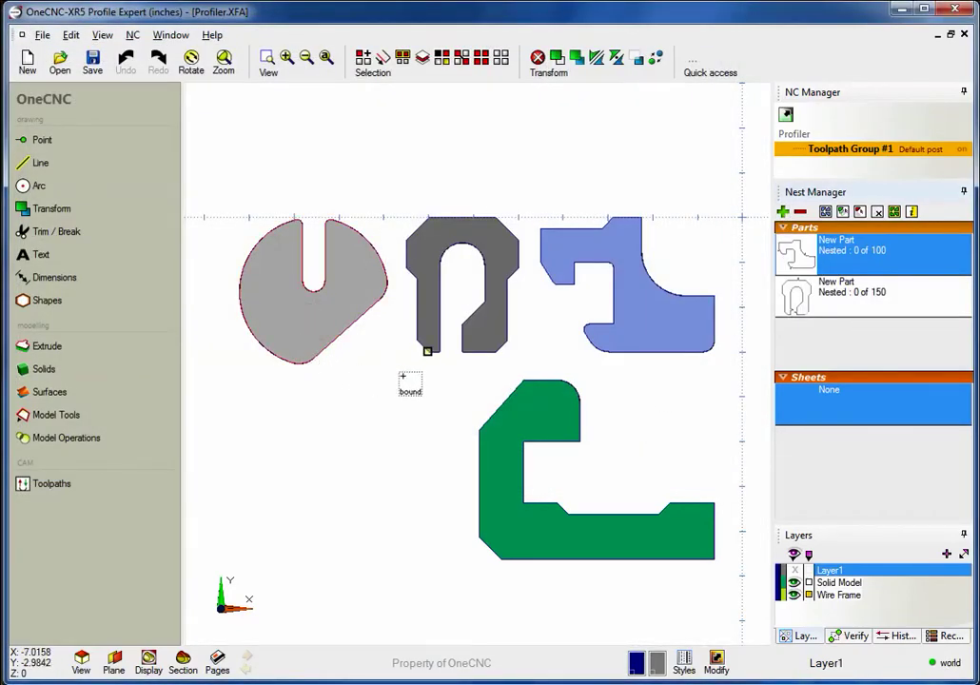
right_click(404, 386)
left_click_drag(269, 129, 154, 24)
double_click(116, 85)
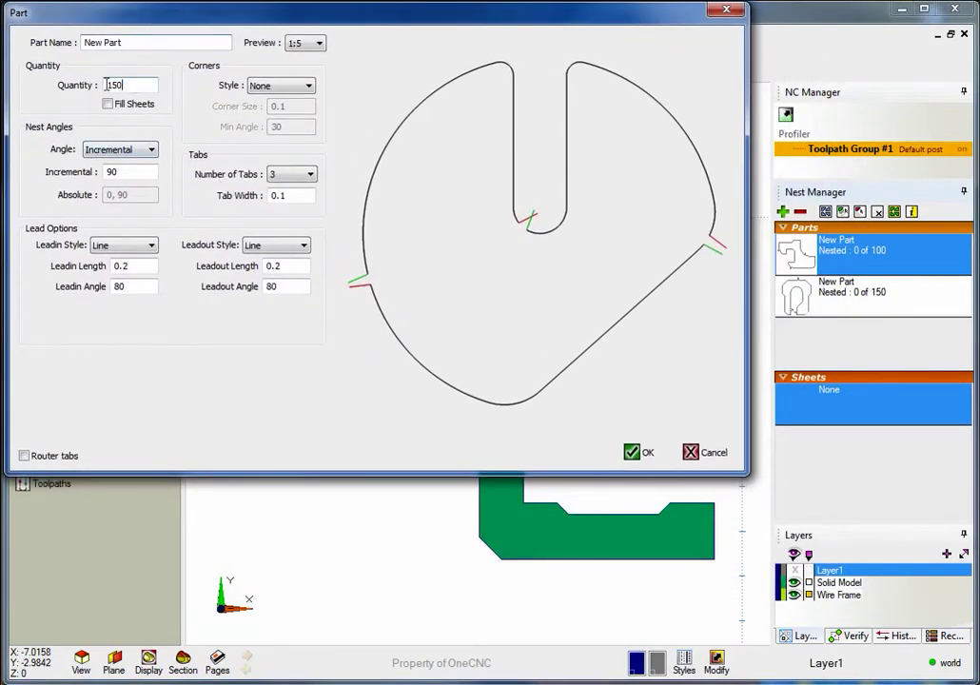
type("200")
left_click(633, 452)
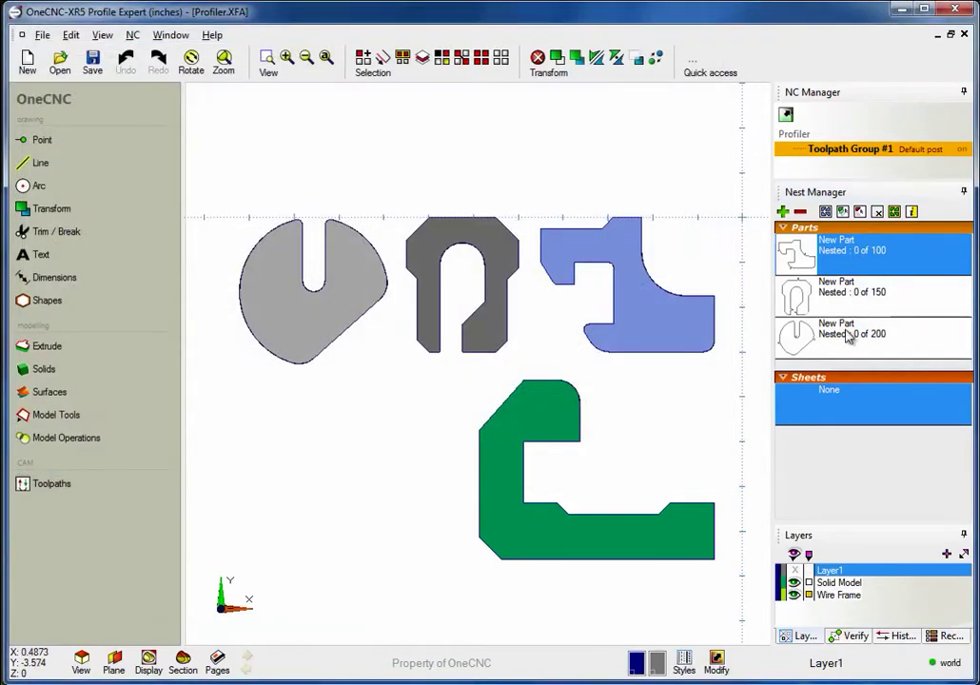
Change the second listed part's quantity from 150 to 100
double_click(839, 303)
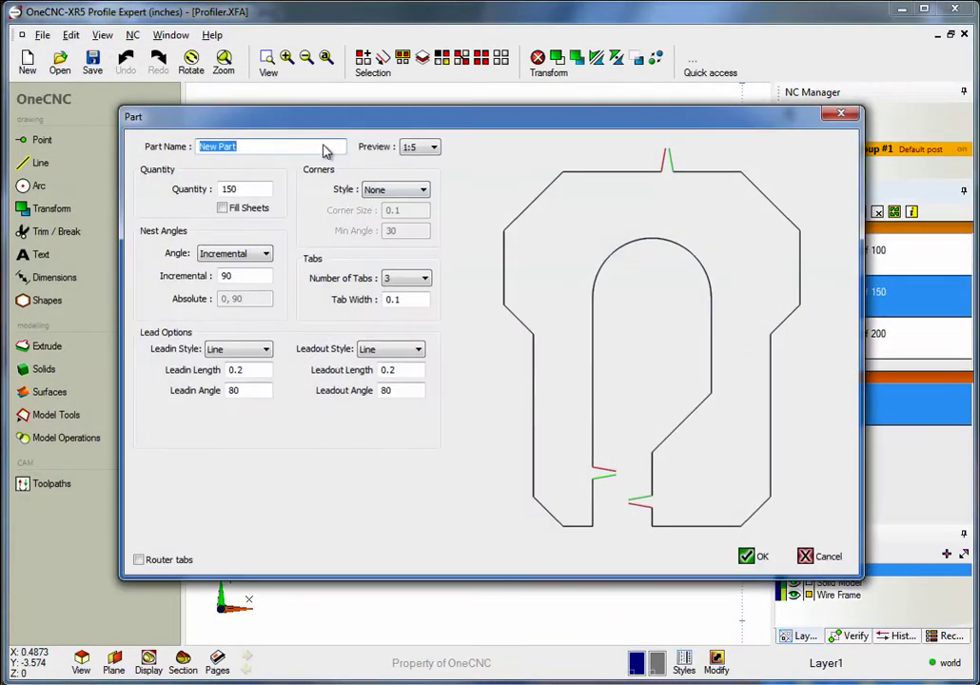
left_click_drag(270, 118, 168, 24)
double_click(125, 92)
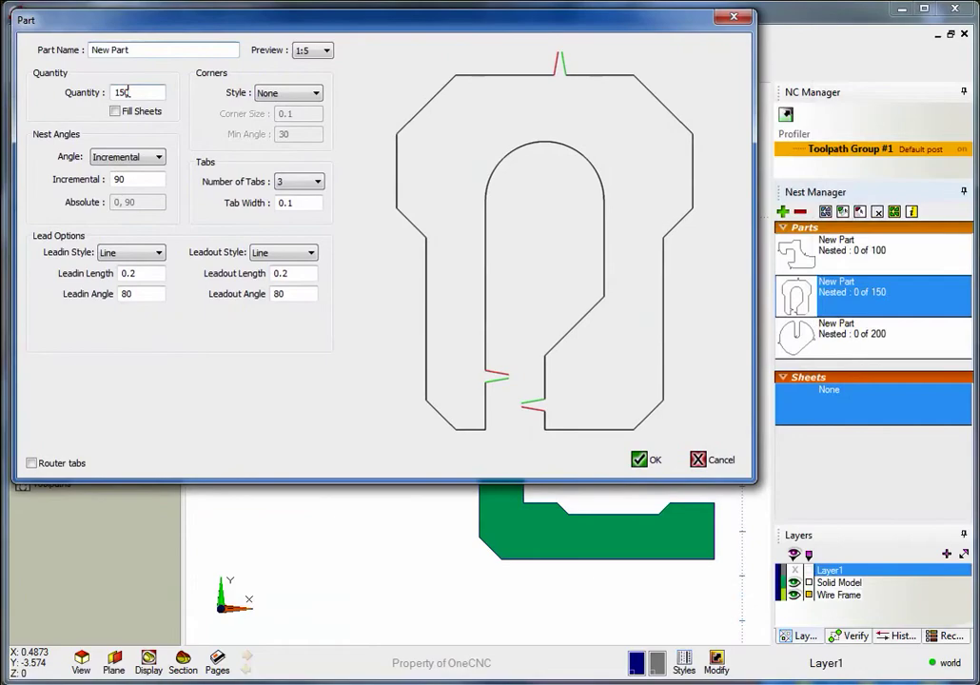
left_click(641, 461)
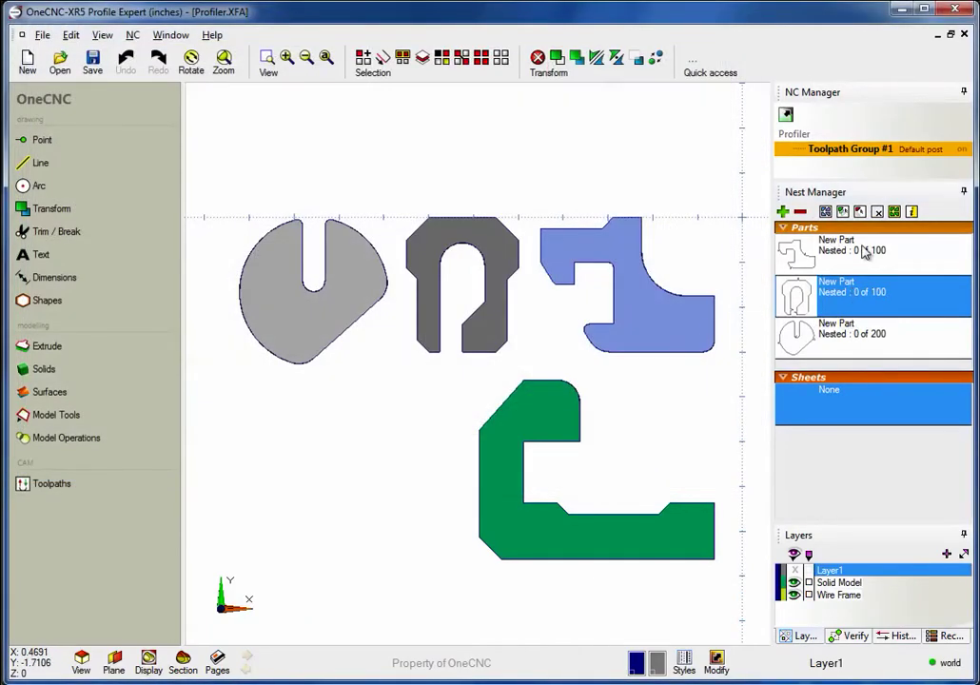
Nest all parts on a 96 × 56 sheet with 0.32/0.24 clearances and zoom out to view it
left_click(828, 213)
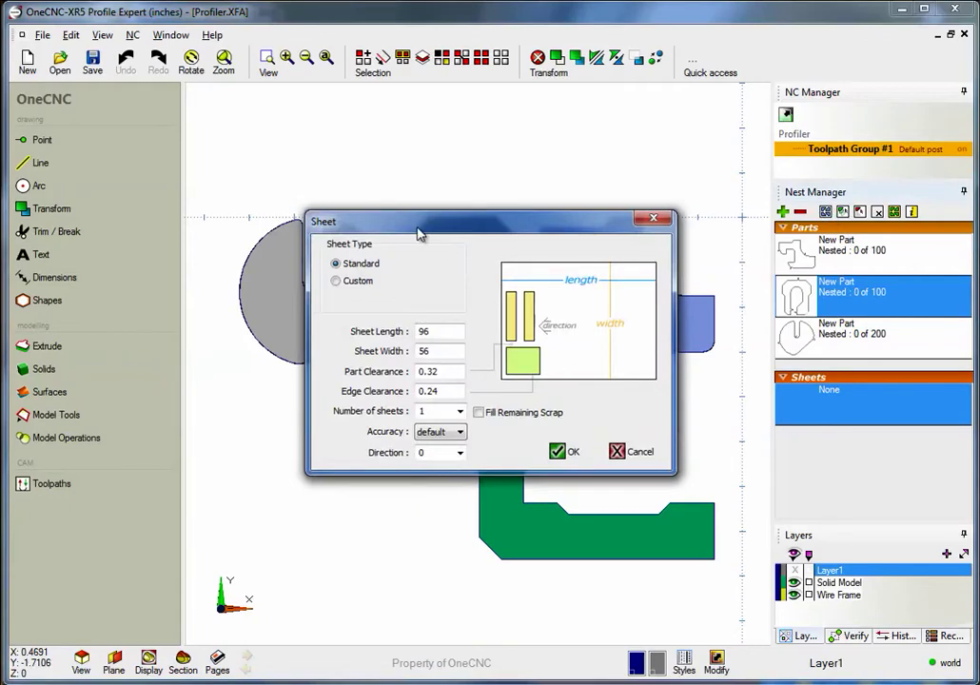
left_click_drag(419, 233, 300, 105)
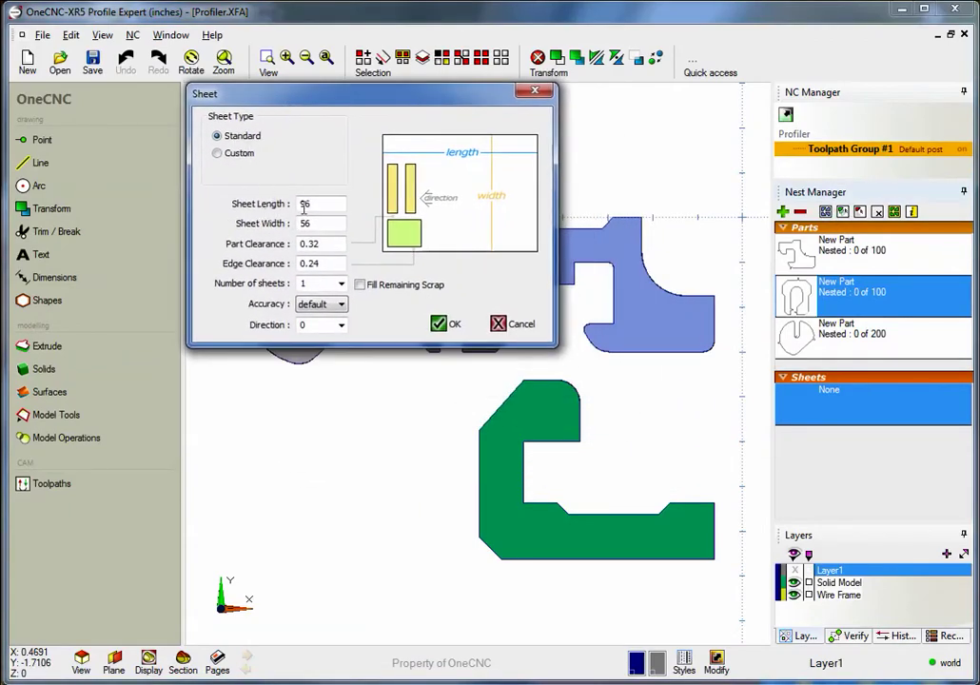
left_click(441, 324)
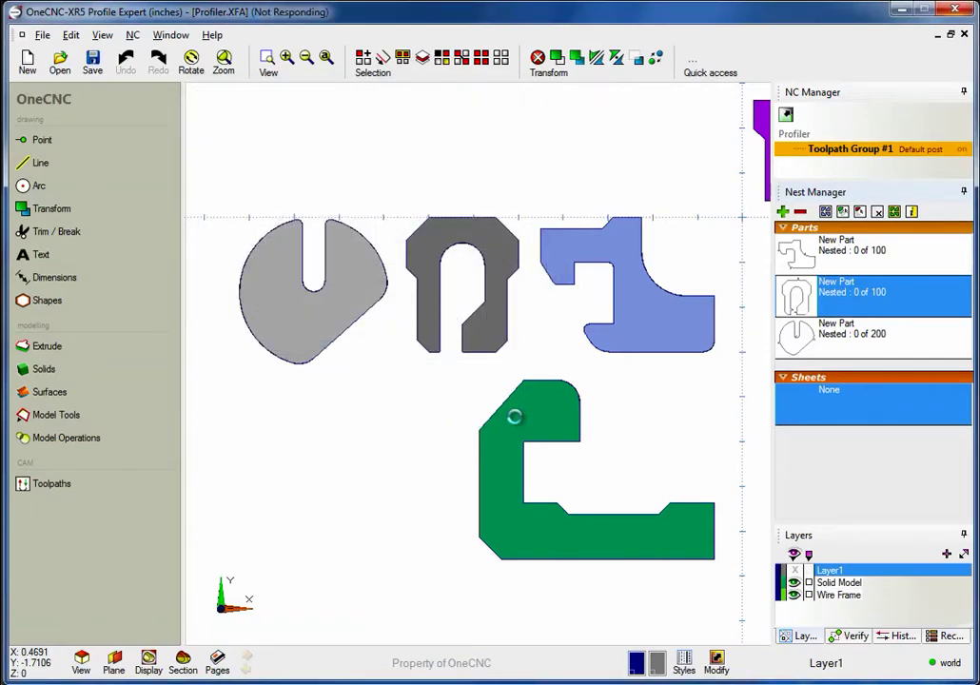
middle_click_drag(551, 417, 322, 490)
scroll(514, 460, "down", 8)
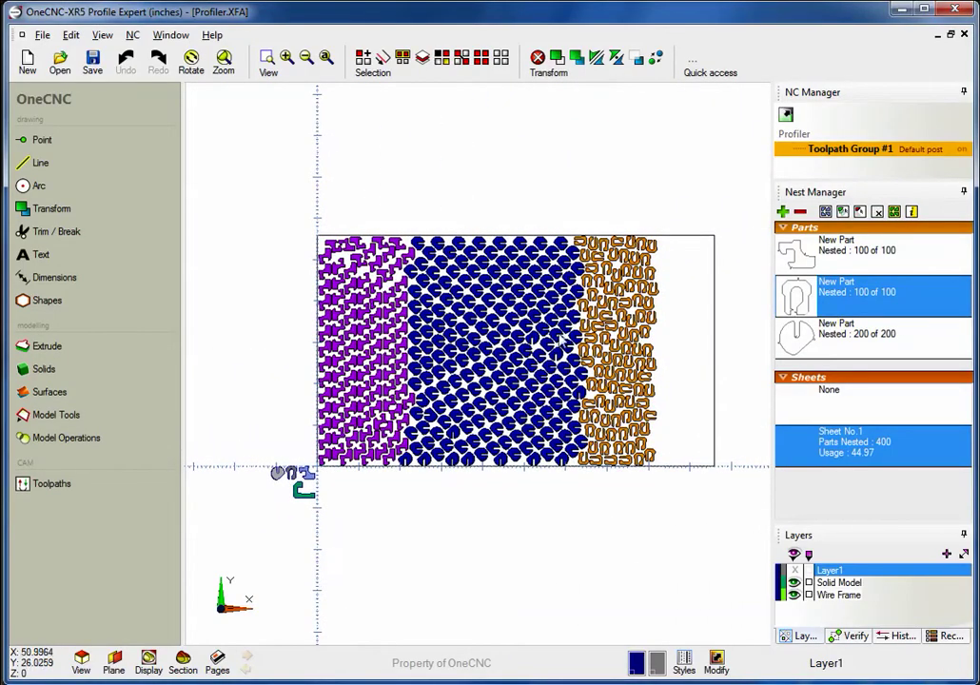
Cut the nested parts with Kerf Offset set to No Offset, creating the 1:Cut Sheet - 0 toolpath
left_click(896, 212)
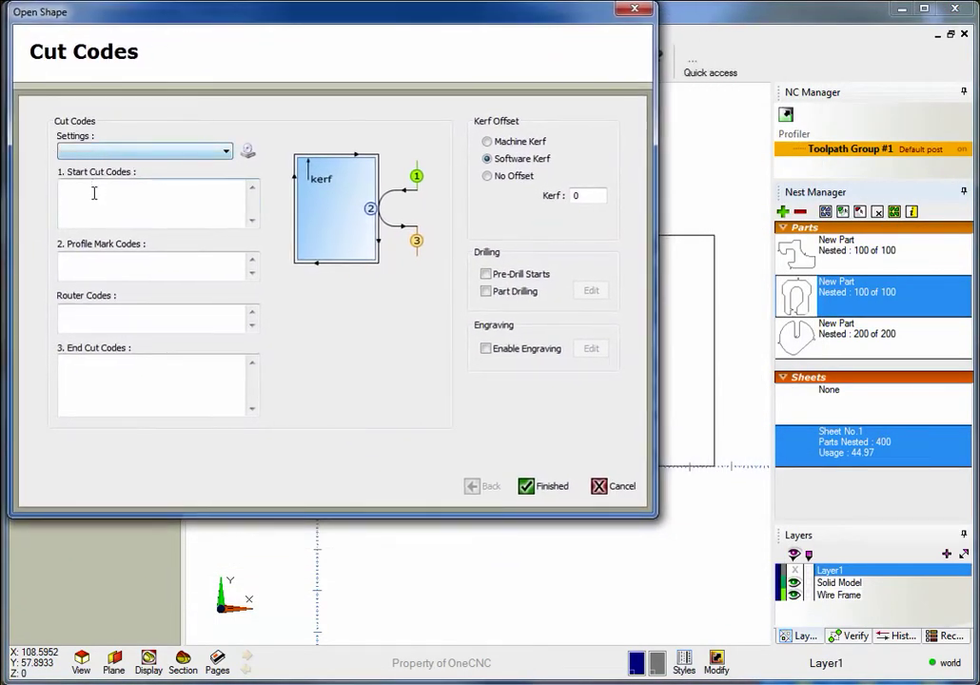
left_click(69, 261)
left_click(92, 311)
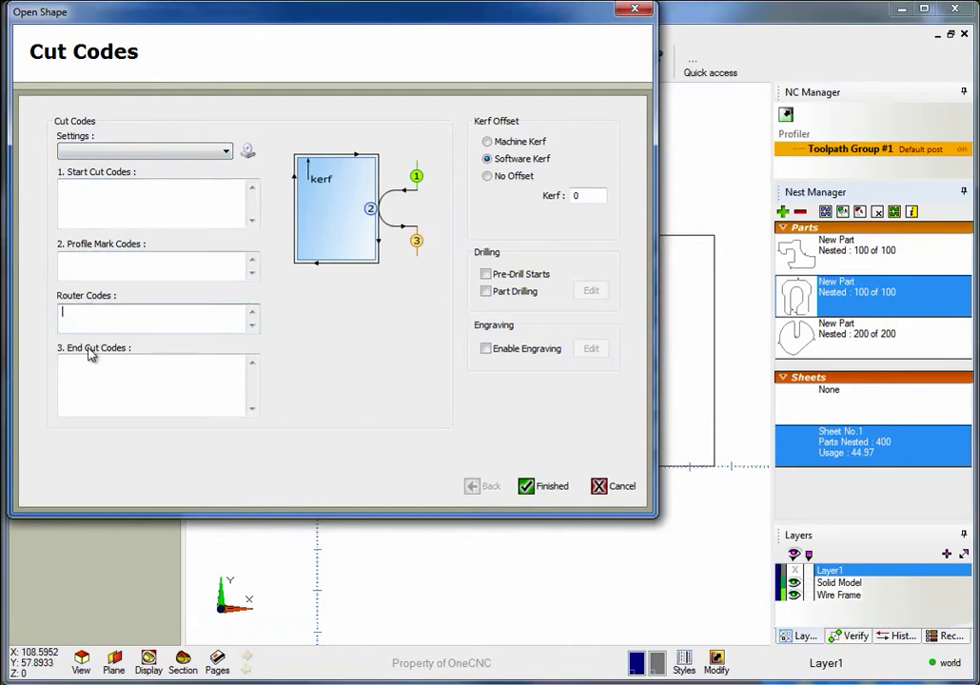
left_click(93, 357)
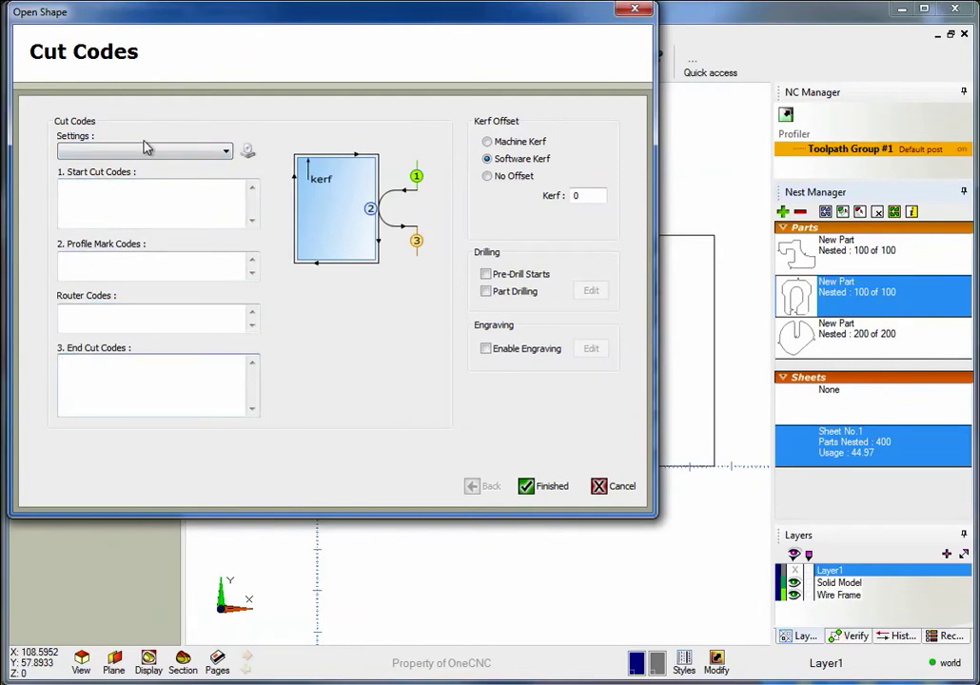
left_click(490, 142)
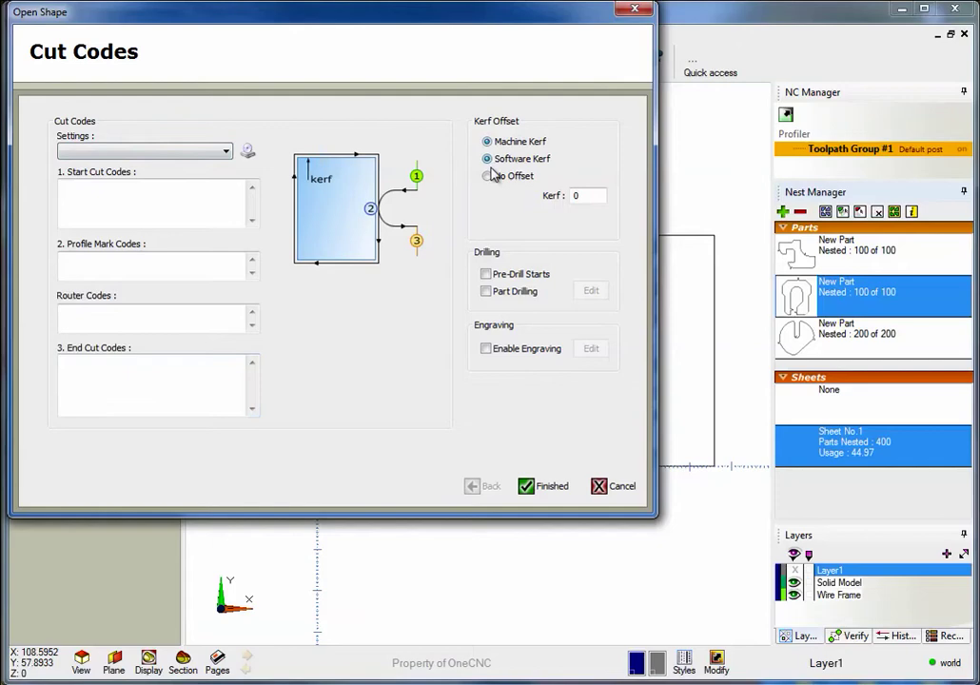
left_click(491, 178)
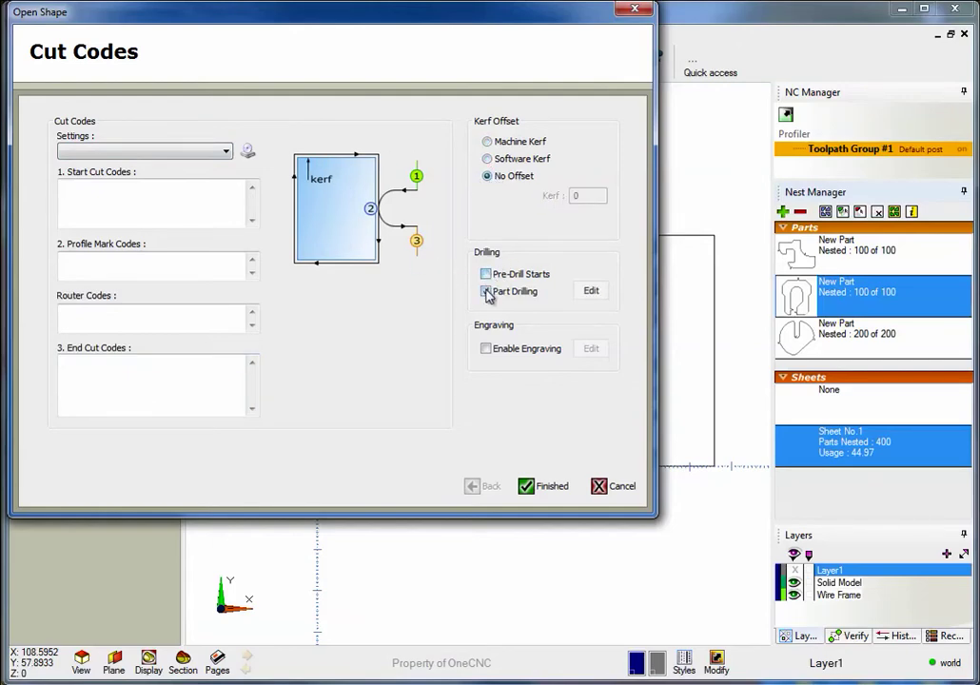
left_click(535, 486)
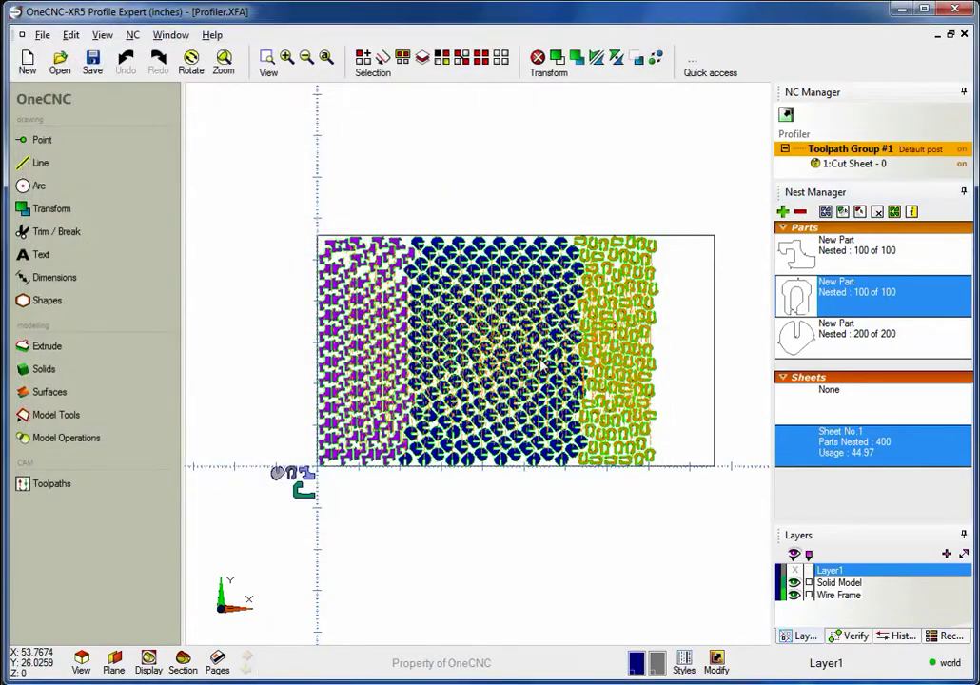
Post Toolpath Group #1 with the Amada post and save the code as Profiler.NC
right_click(830, 152)
left_click(862, 204)
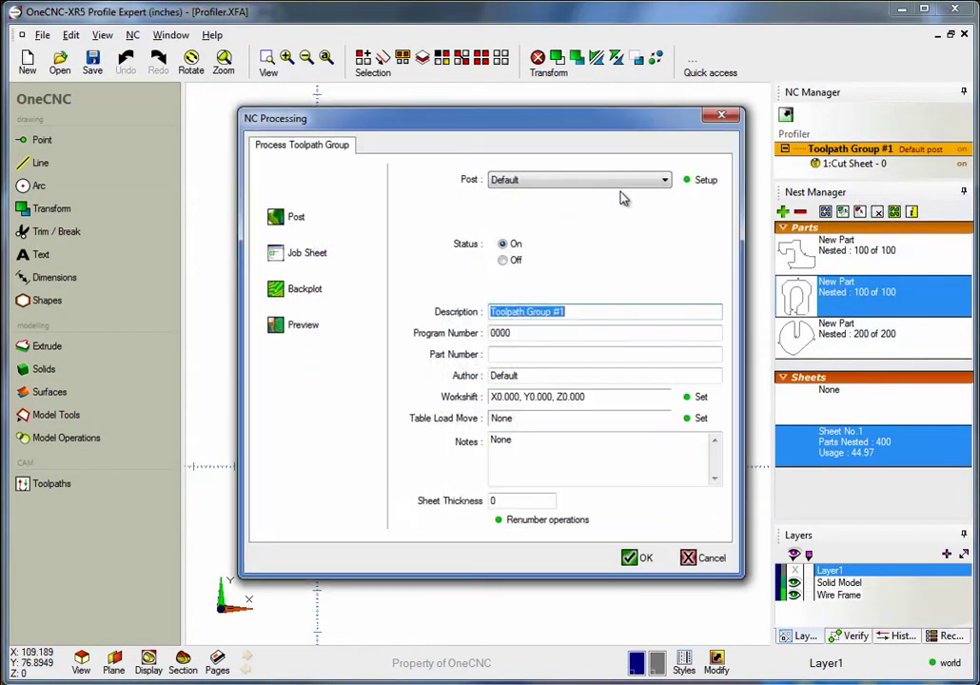
left_click(559, 182)
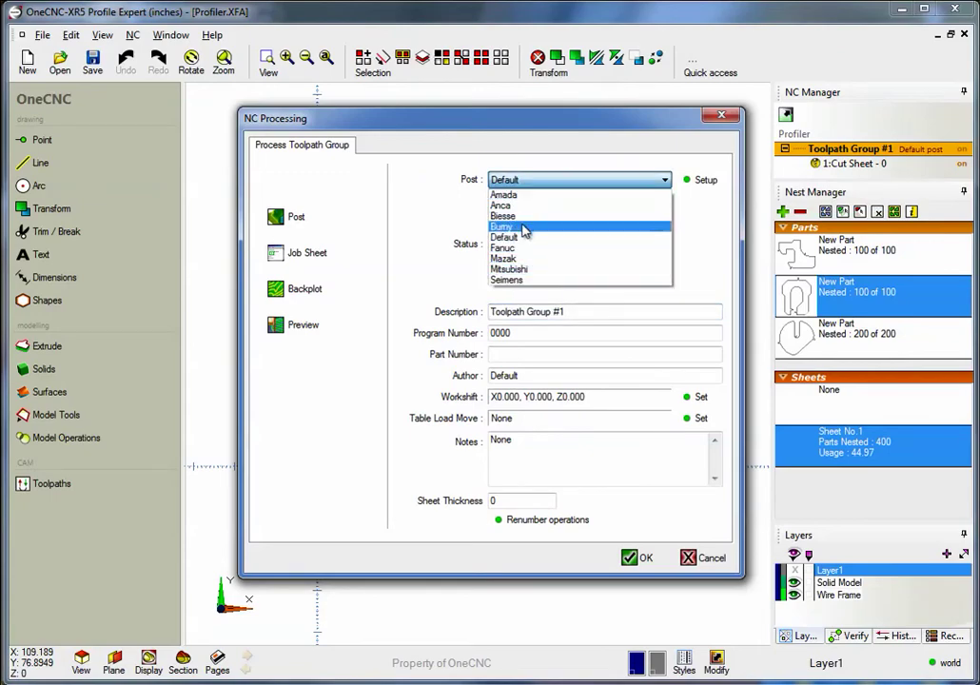
left_click(531, 196)
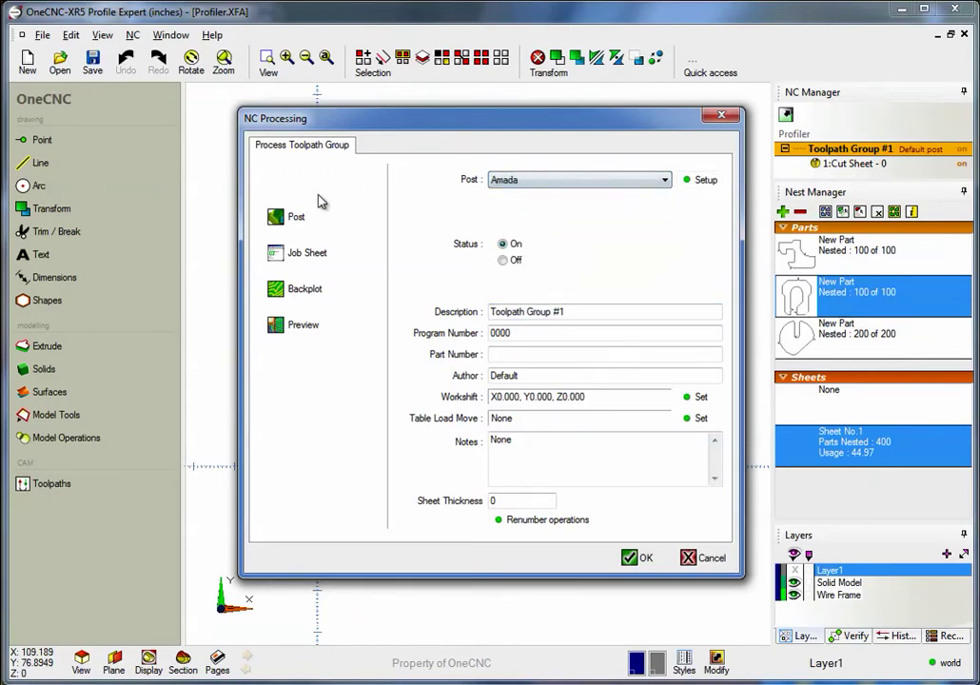
left_click(290, 217)
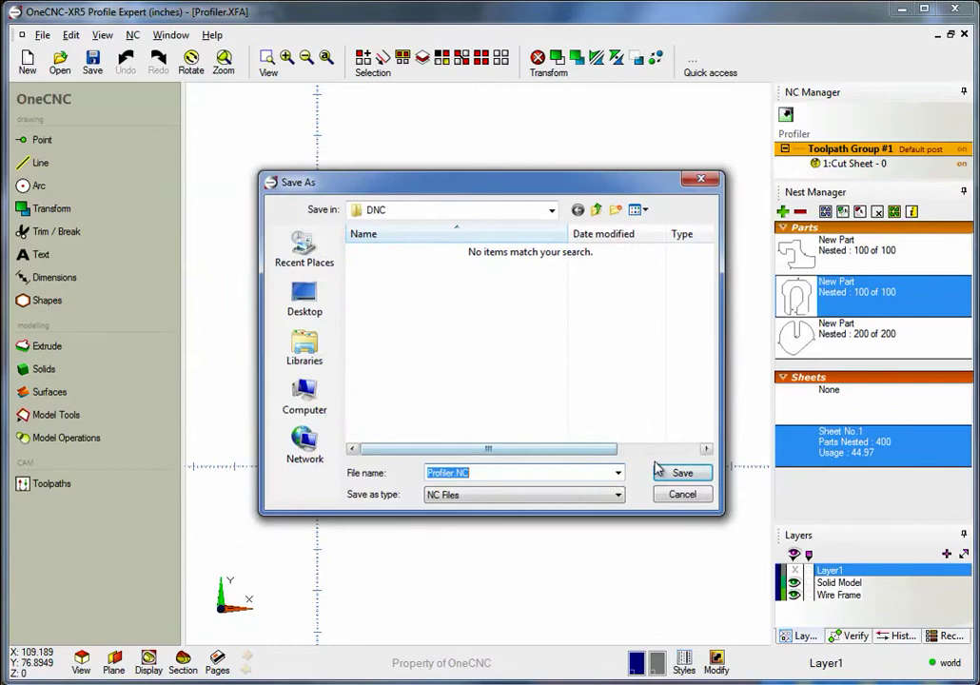
left_click(679, 473)
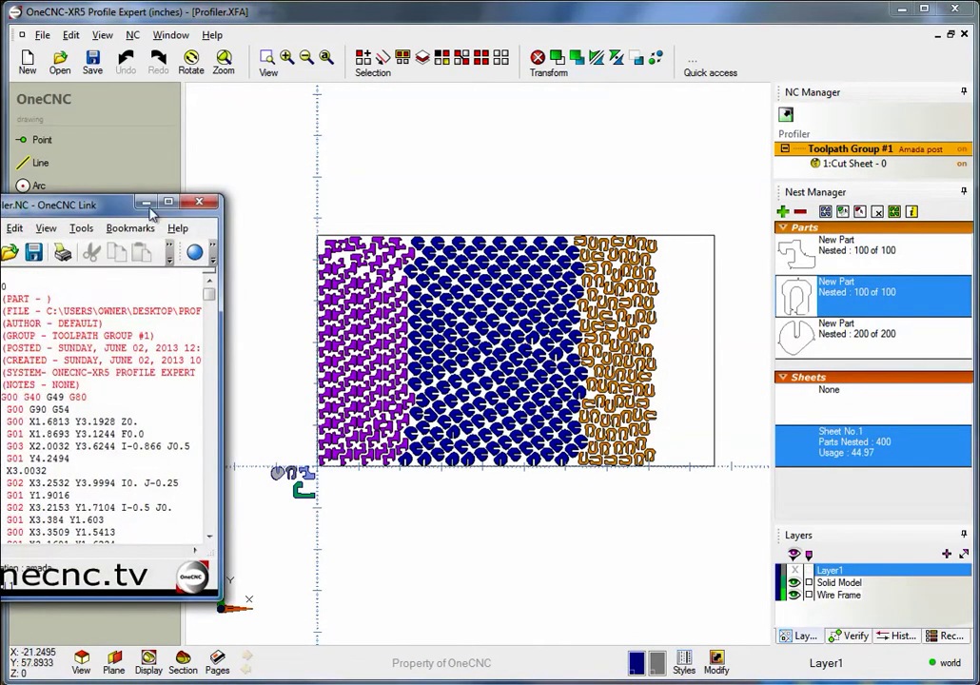
Enlarge the NC code viewer to review the G-code, then close it
left_click_drag(157, 164, 160, 13)
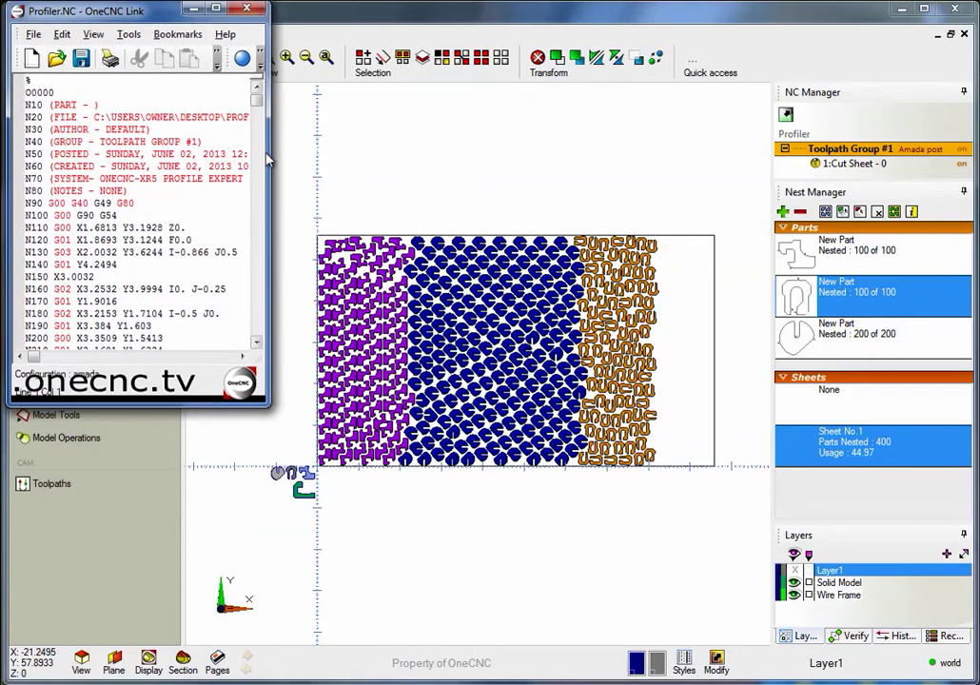
left_click_drag(270, 154, 971, 154)
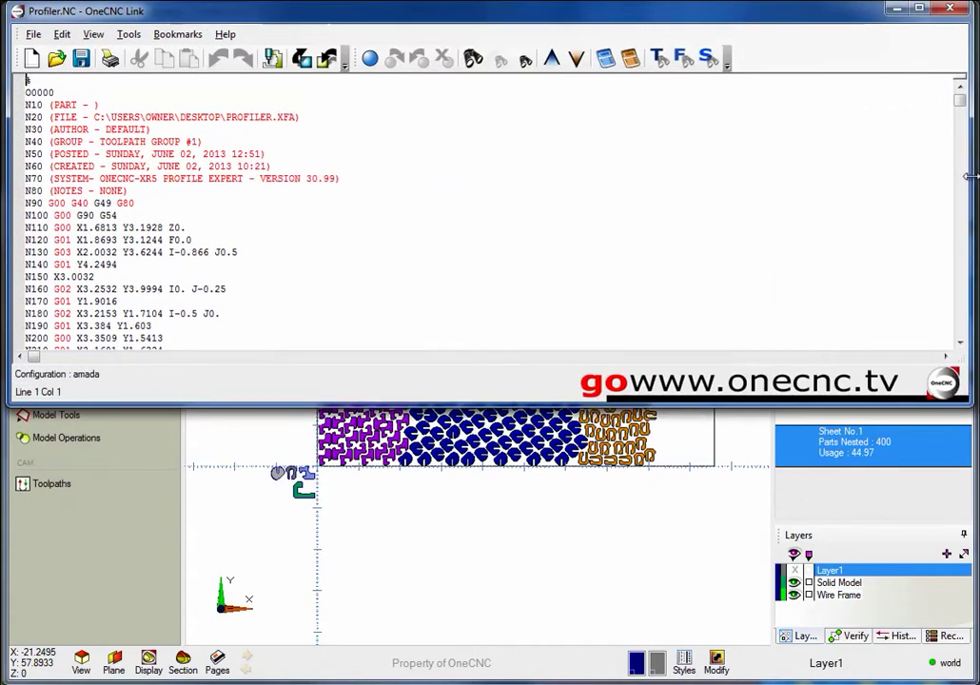
left_click_drag(572, 405, 574, 676)
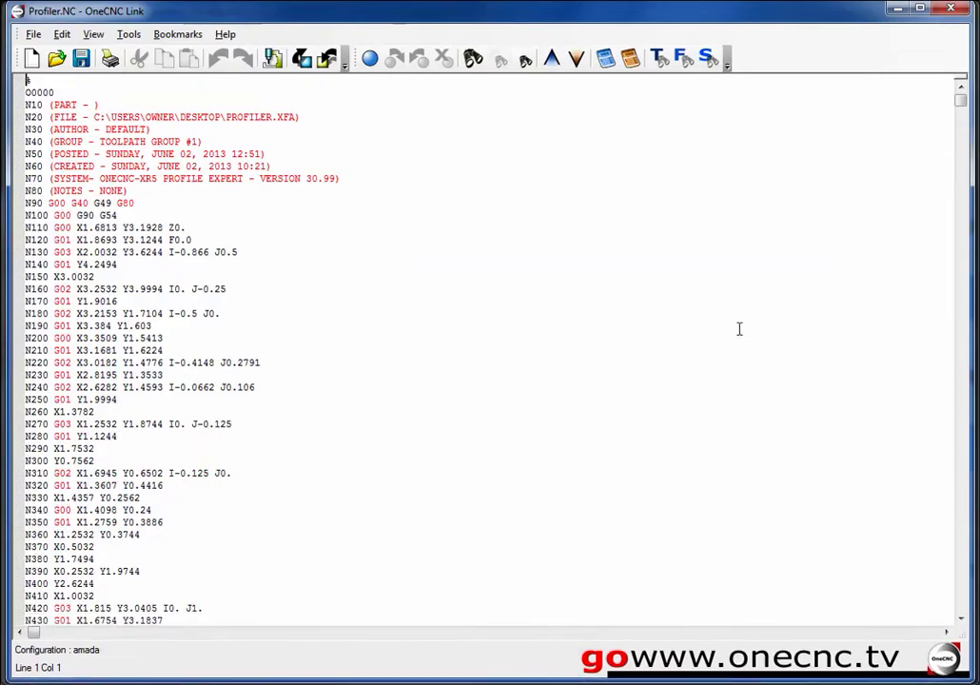
left_click(955, 10)
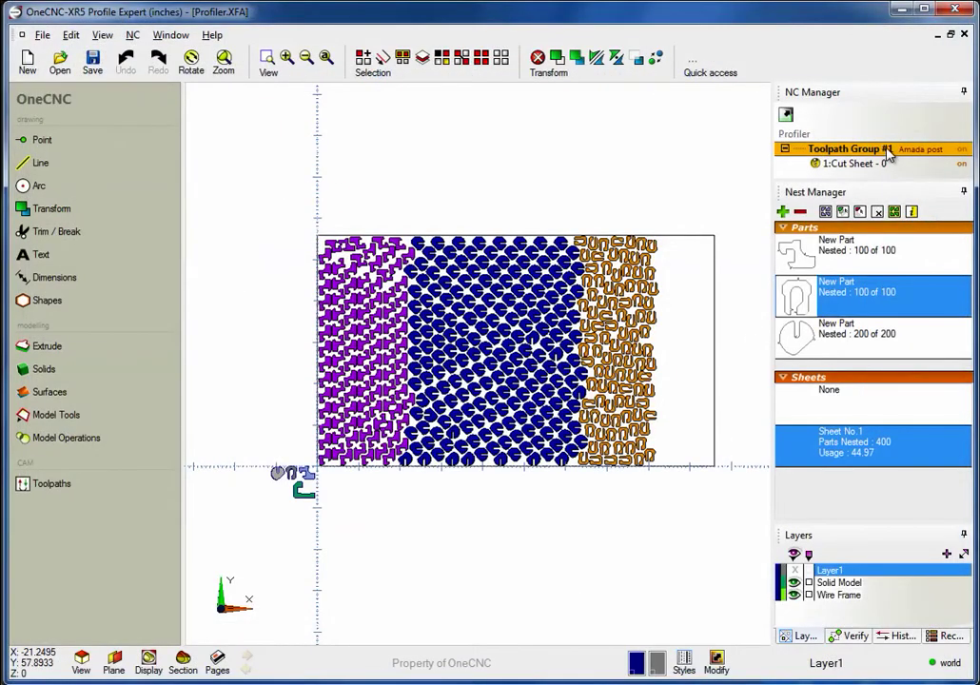
Re-post Toolpath Group #1 with the Burny post, replacing Profiler.NC, and close the code viewer
double_click(890, 155)
left_click(624, 179)
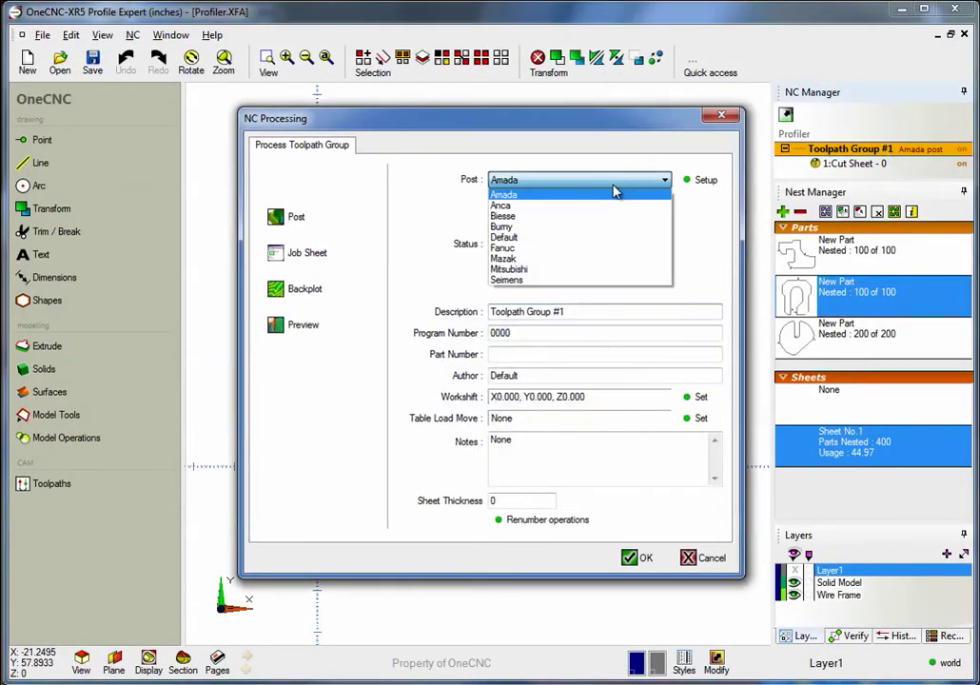
left_click(578, 228)
left_click(308, 221)
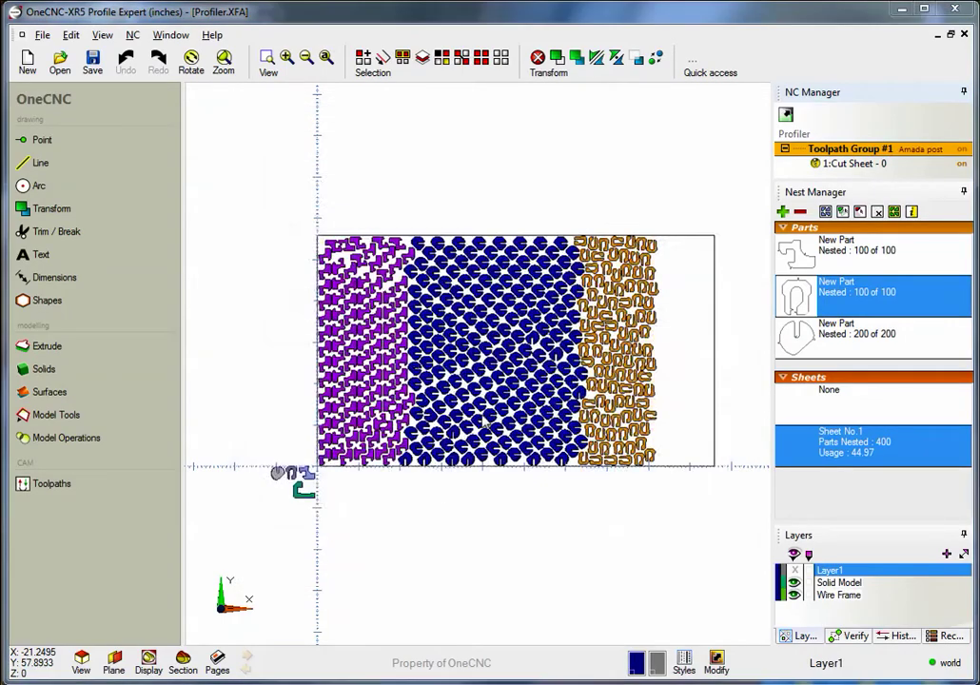
left_click(683, 473)
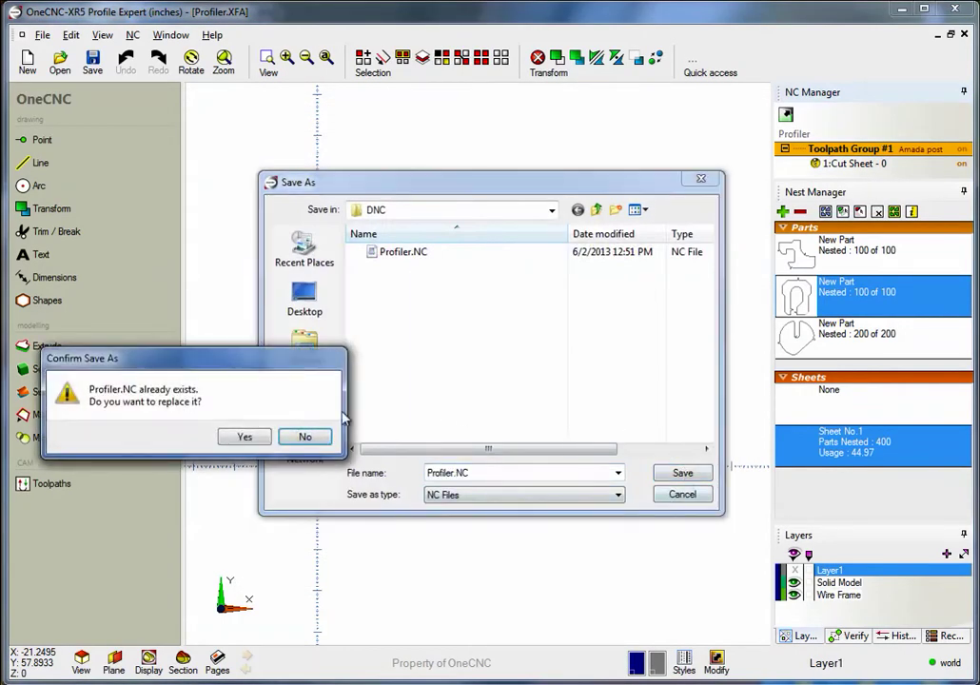
left_click(244, 436)
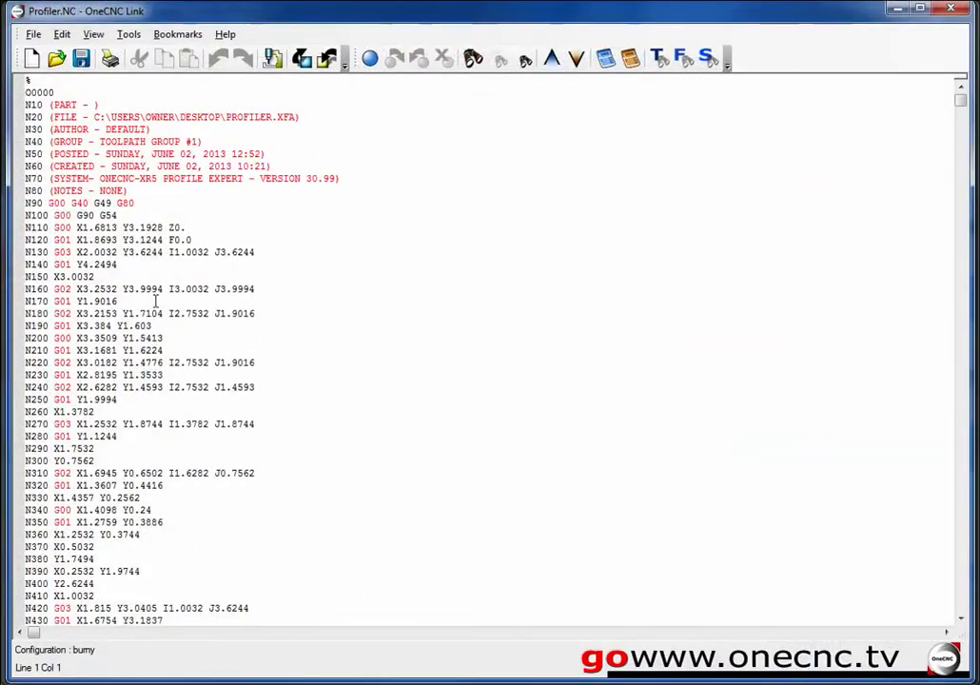
left_click(961, 13)
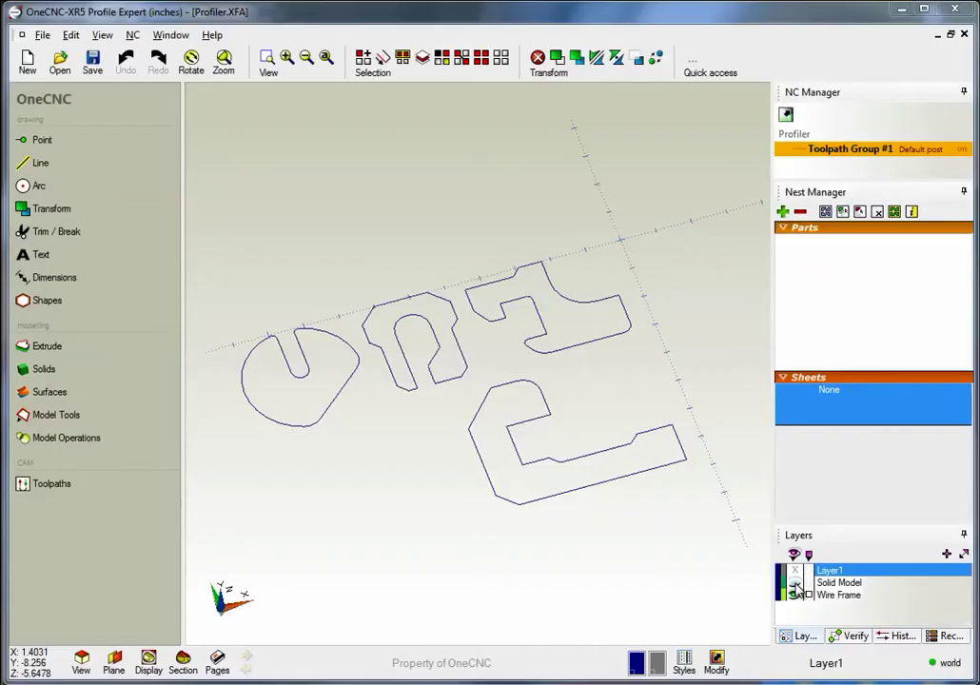
Purge empty layers to remove Layer1, then return to a flat top view
right_click(868, 611)
left_click(895, 676)
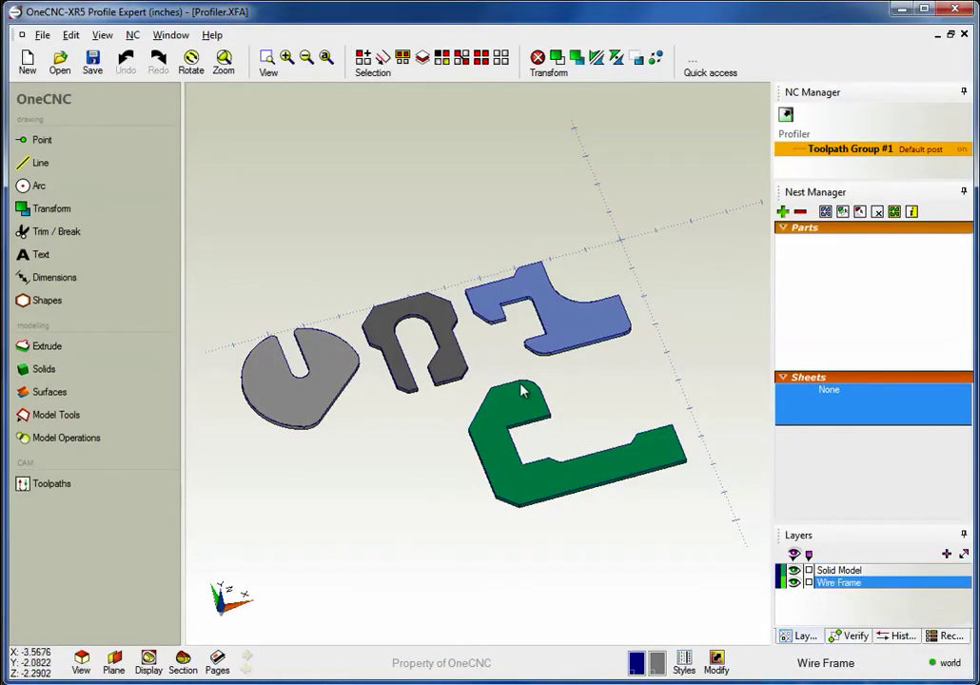
middle_click_drag(521, 390, 570, 401)
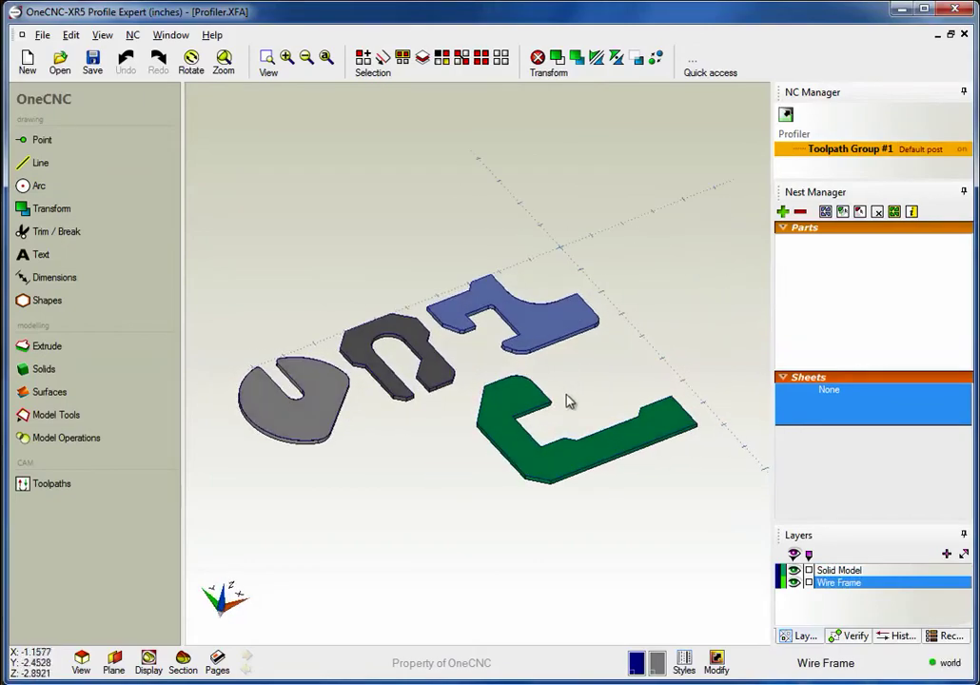
key("Home")
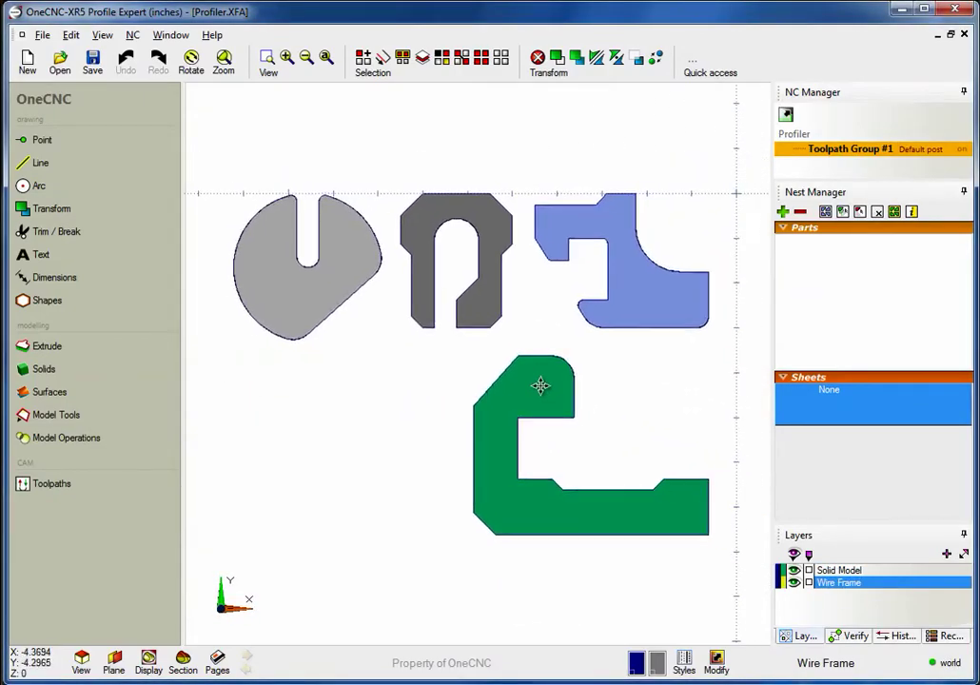
Add the green part as a New Part with quantity 1 and 4 tabs, and open sheet settings
left_click(782, 211)
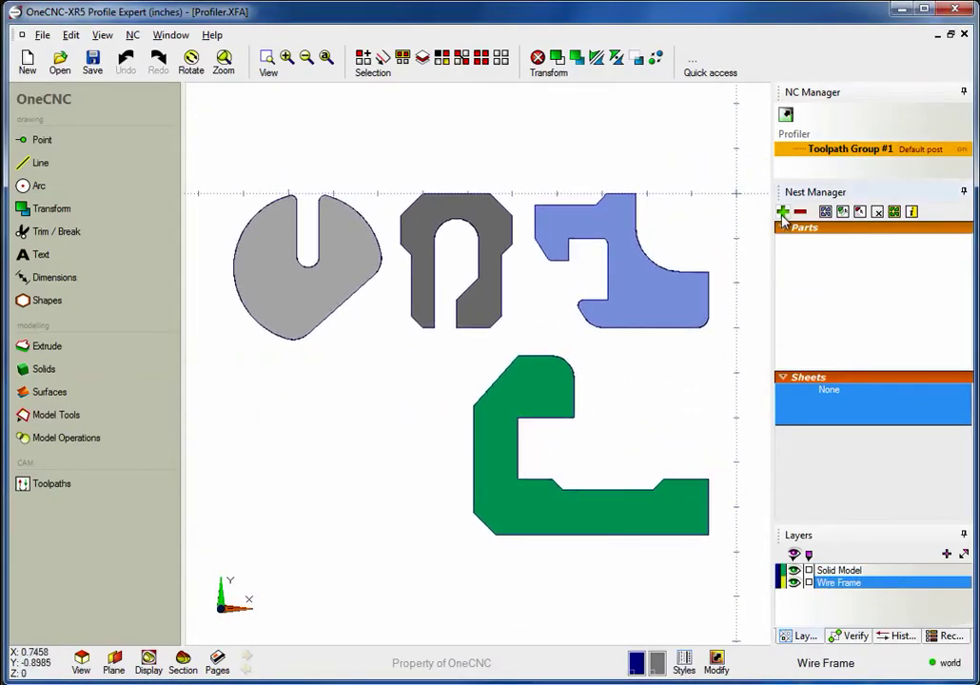
left_click(629, 463)
left_click_drag(361, 123, 247, 21)
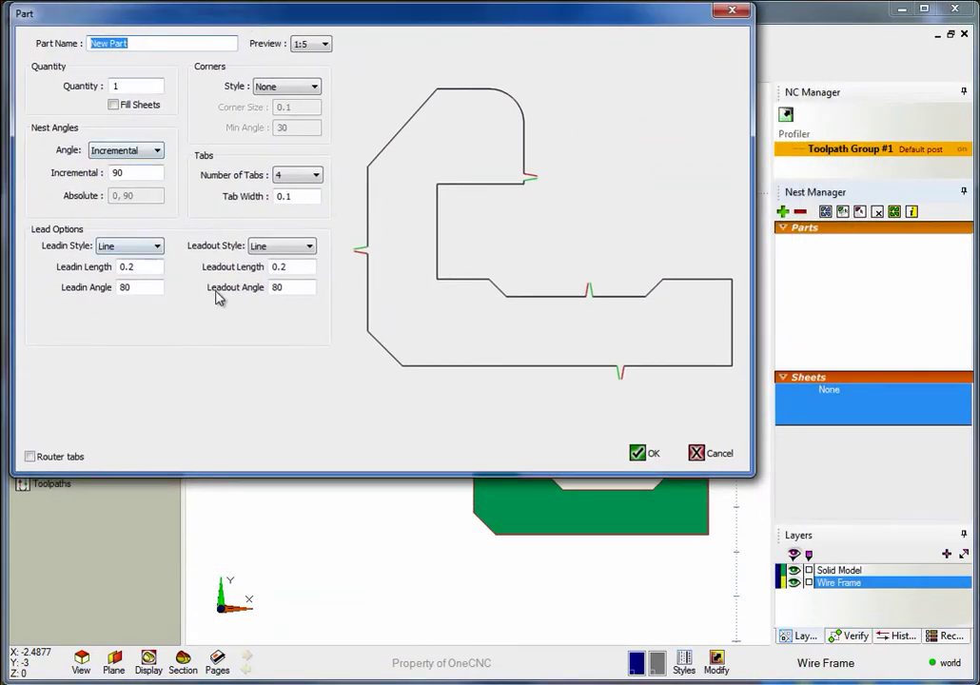
left_click(638, 454)
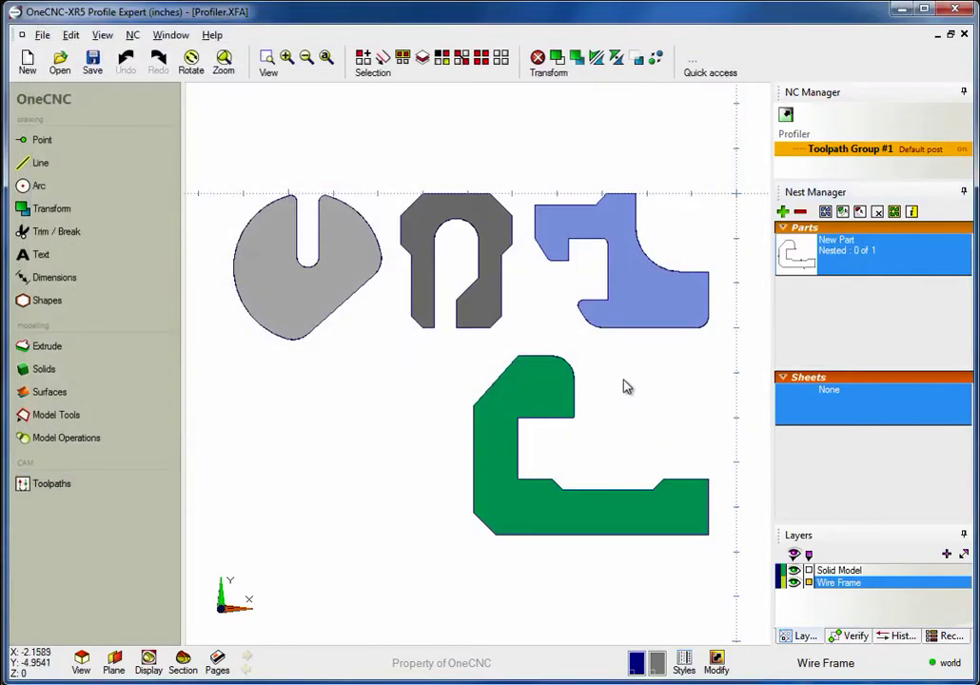
left_click(842, 212)
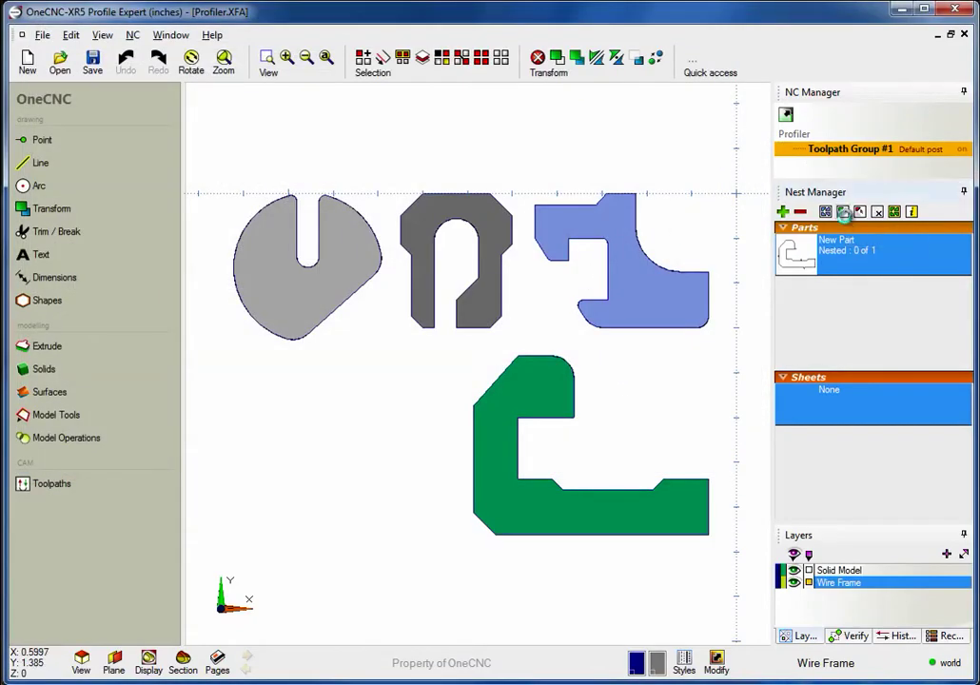
Accept the 96 × 56 sheet and place three copies along the bottom from the origin
left_click_drag(404, 211, 297, 99)
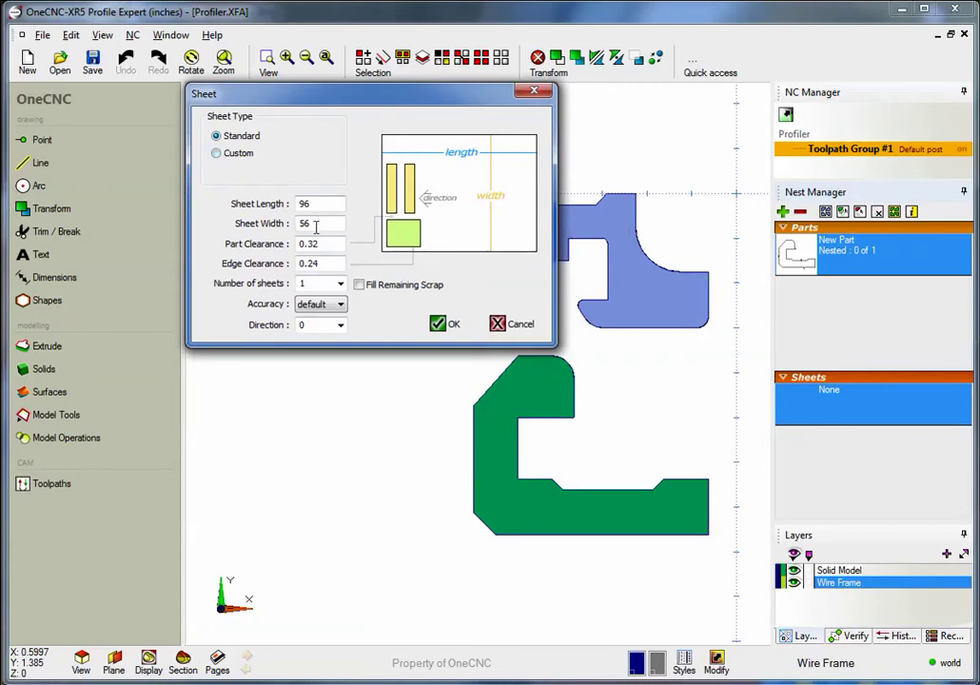
left_click(440, 327)
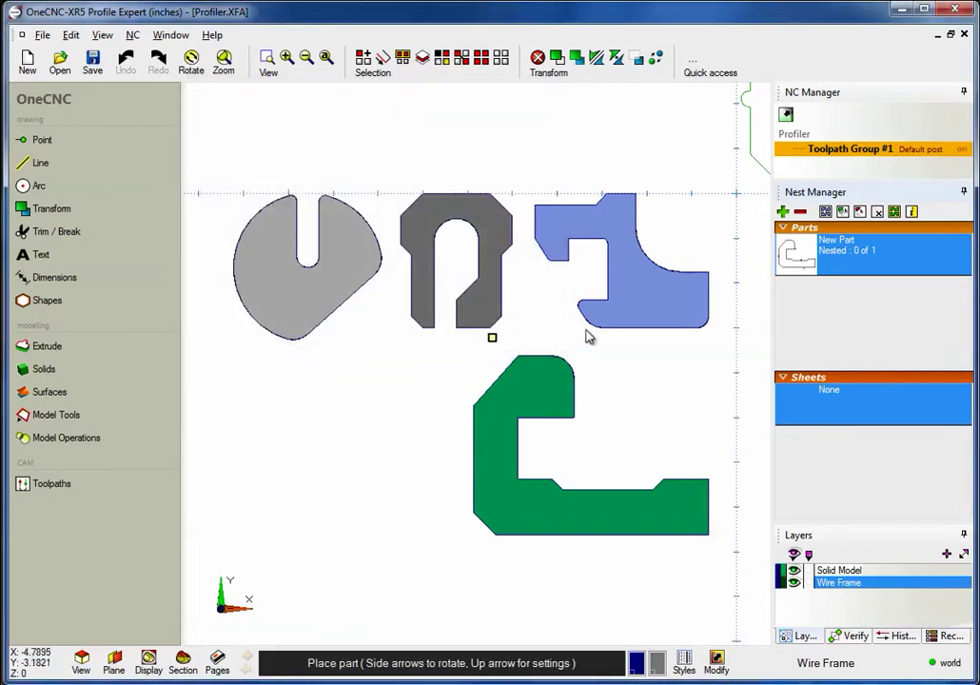
scroll(586, 333, "down", 6)
middle_click_drag(600, 335, 335, 501)
left_click(355, 495)
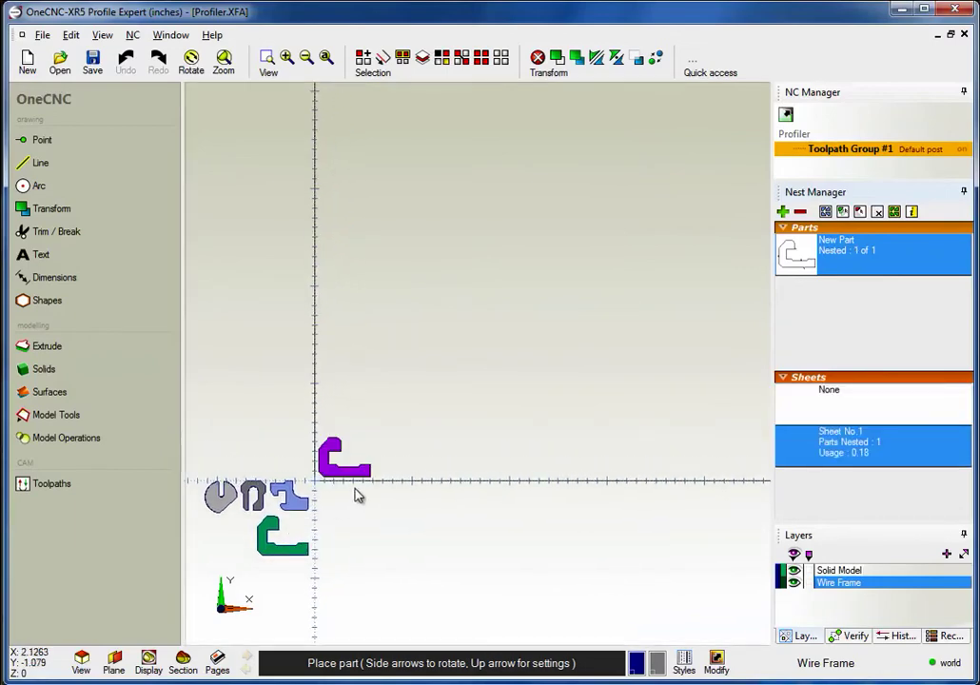
left_click(415, 489)
left_click(459, 488)
Set a 90° rotation and place three rotated copies to finish the first row
key("Up")
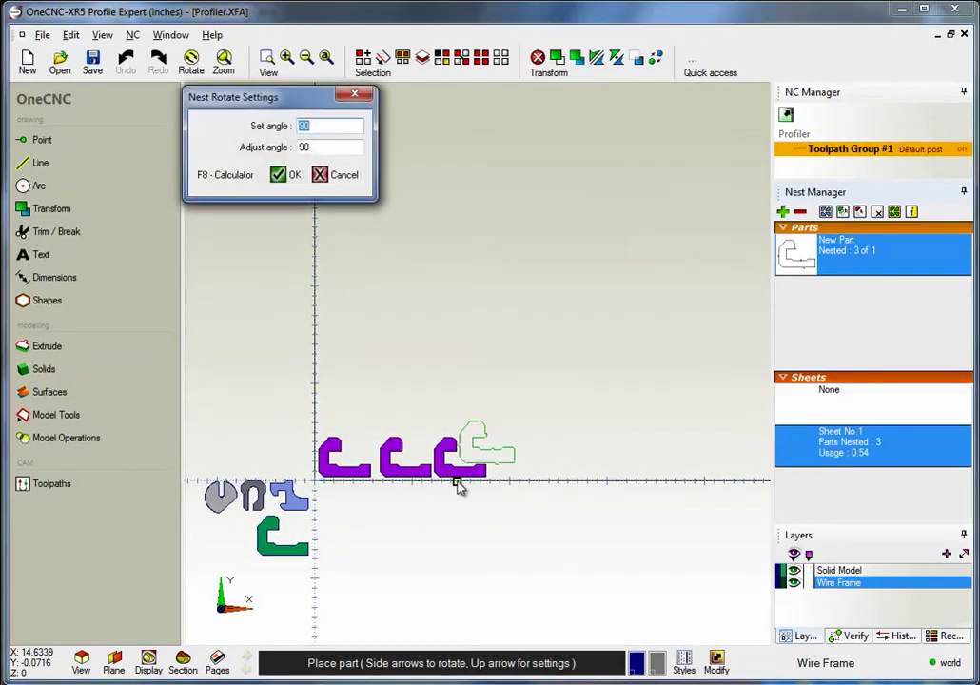
left_click(278, 176)
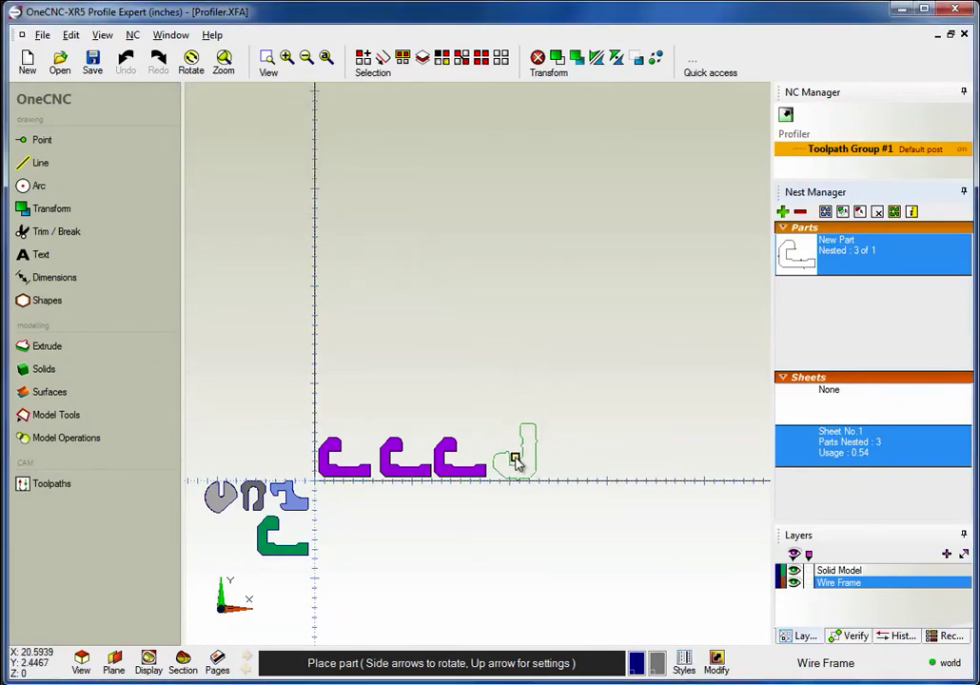
left_click(514, 466)
left_click(560, 466)
left_click(604, 474)
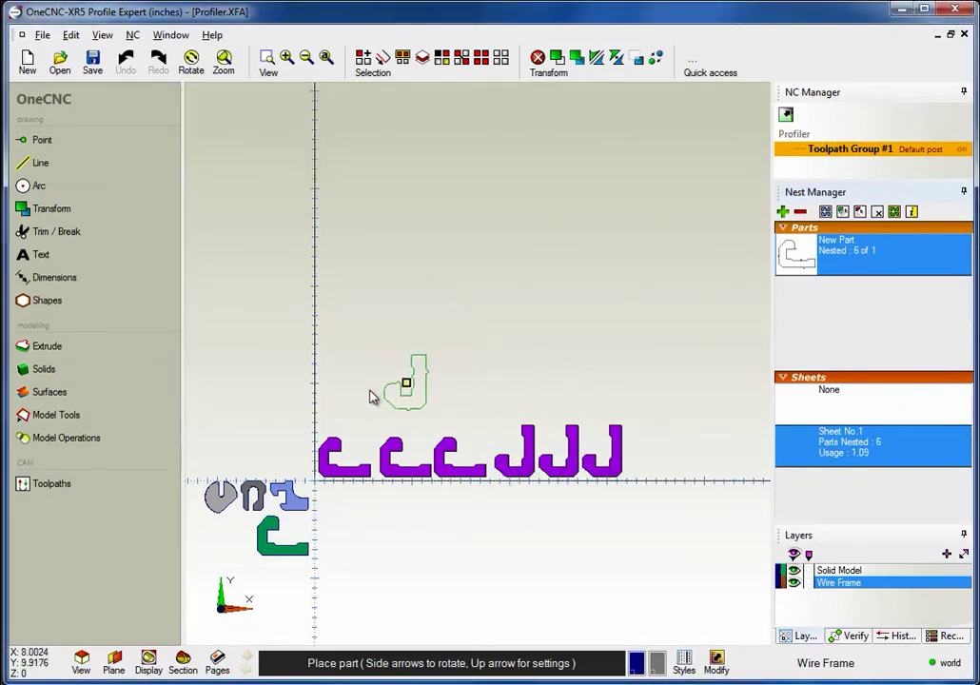
Place seven more copies in a second row, rotating some with the Left arrow
key("Left")
key("Left")
key("Left")
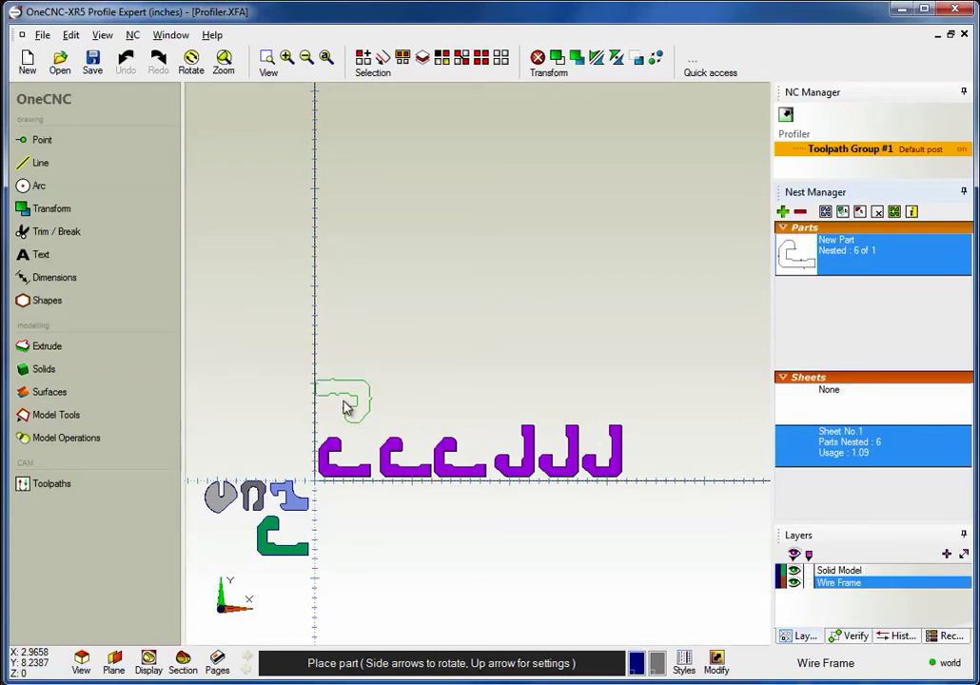
left_click(345, 418)
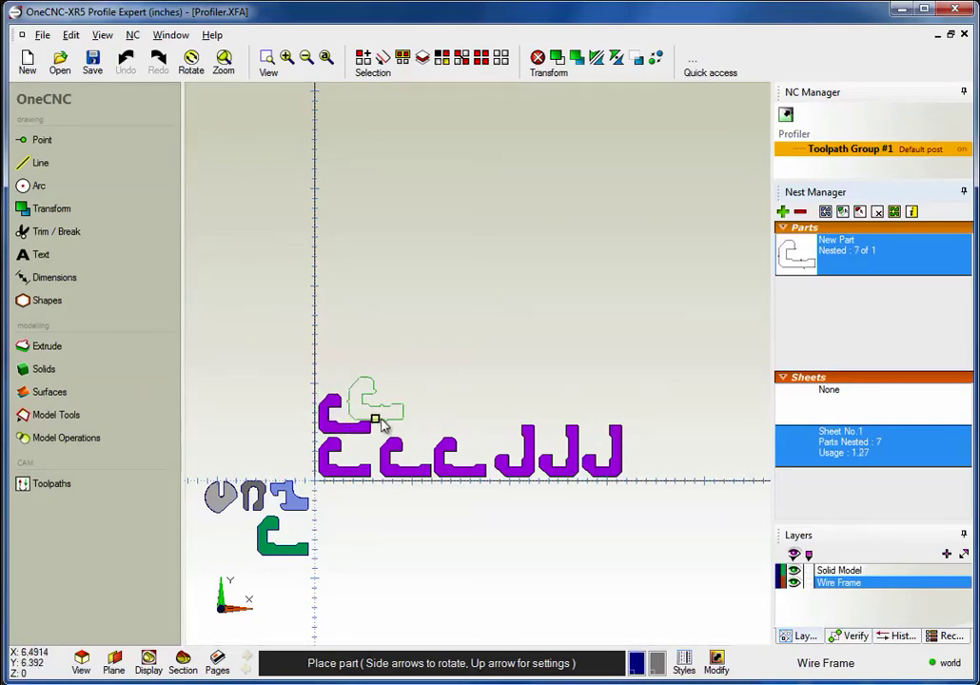
left_click(402, 424)
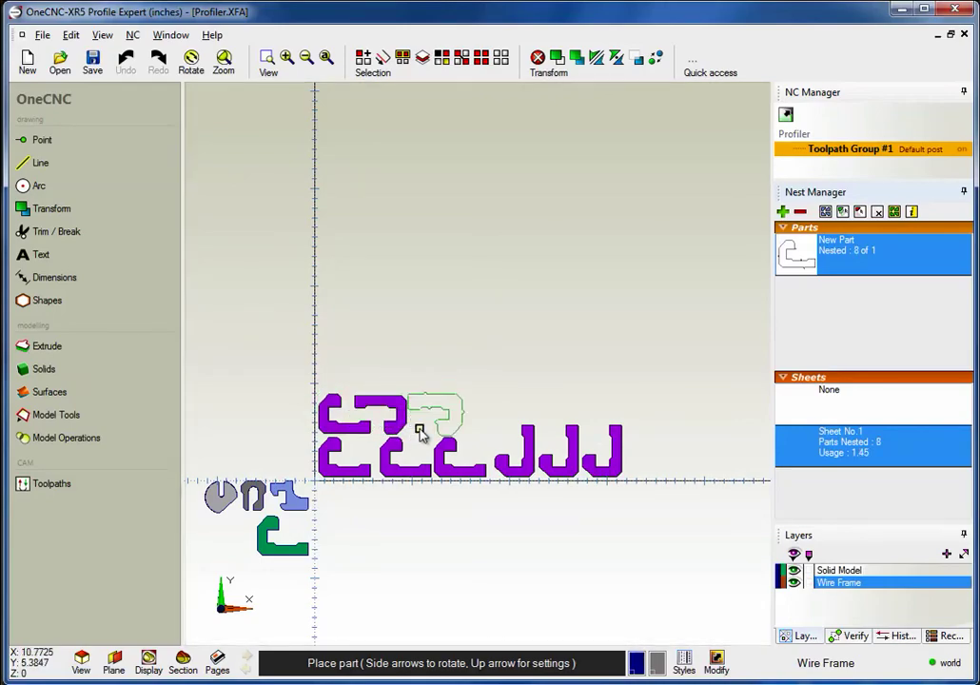
key("Left")
left_click(433, 435)
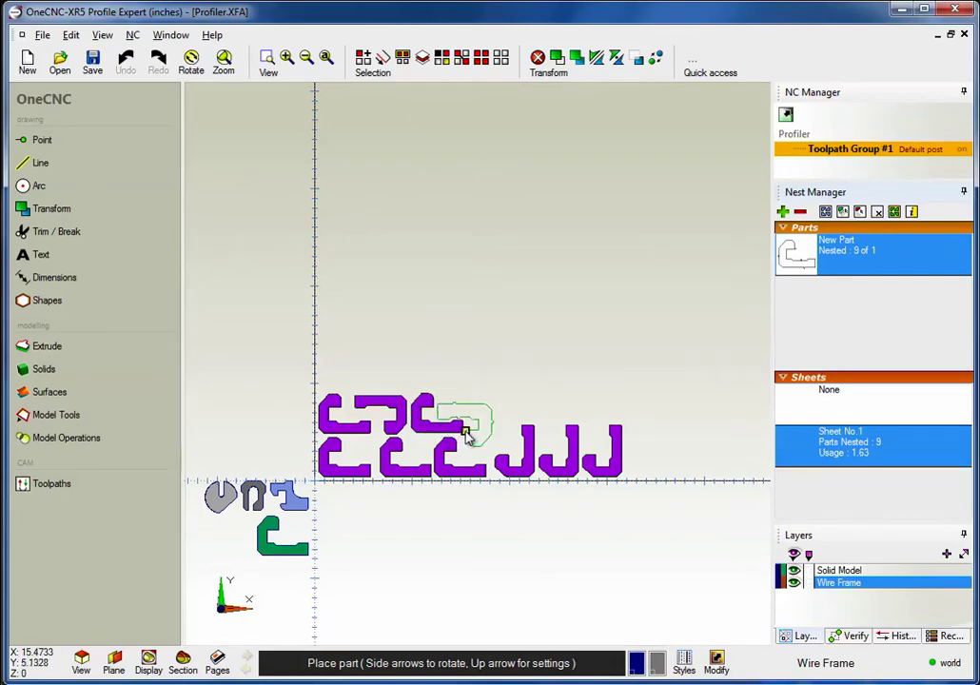
left_click(467, 435)
key("Left")
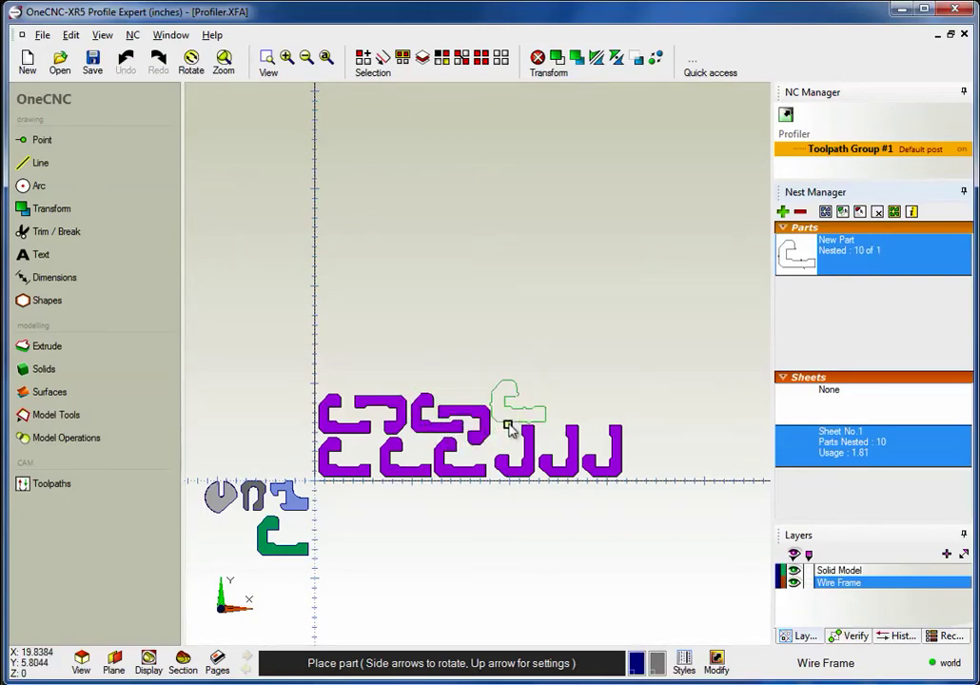
left_click(509, 429)
left_click(552, 409)
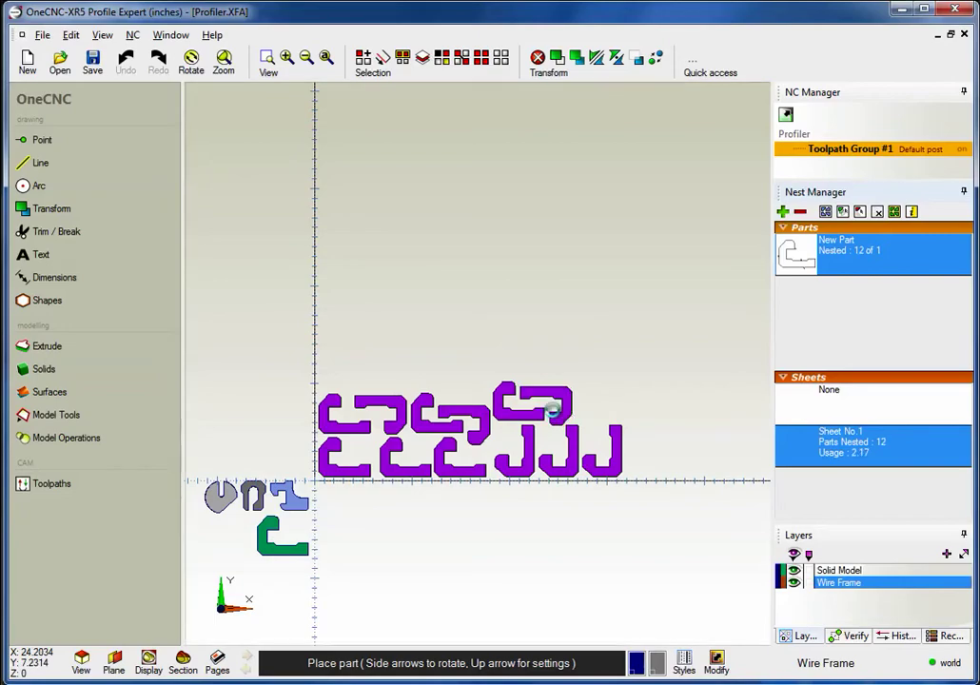
left_click(593, 409)
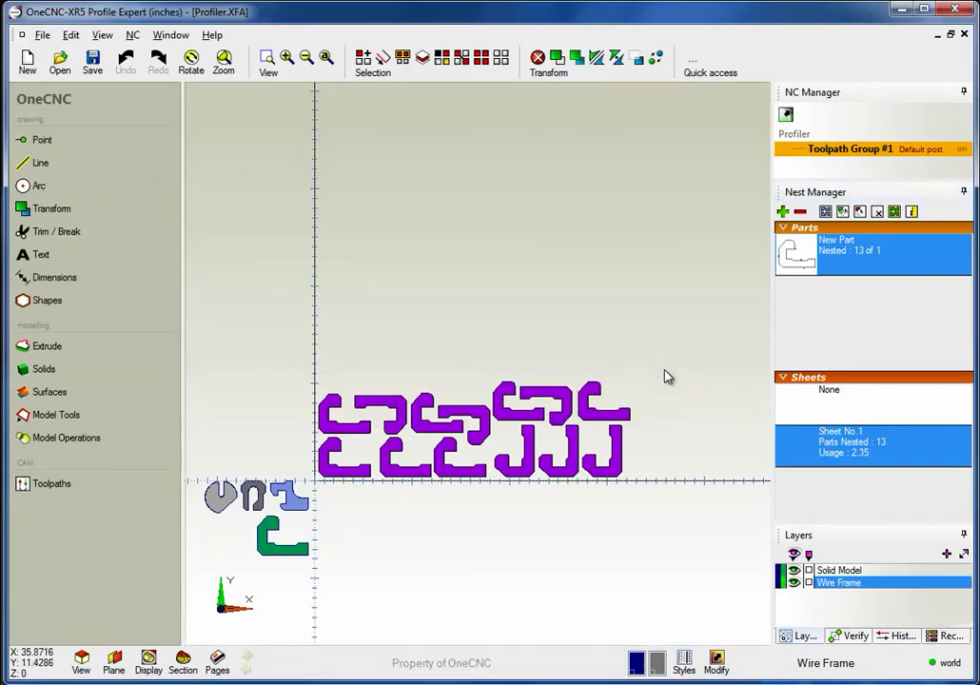
left_click(877, 211)
Keep the nest, remove the top-right copy to leave 12 parts, and open the part's cut settings
left_click(478, 370)
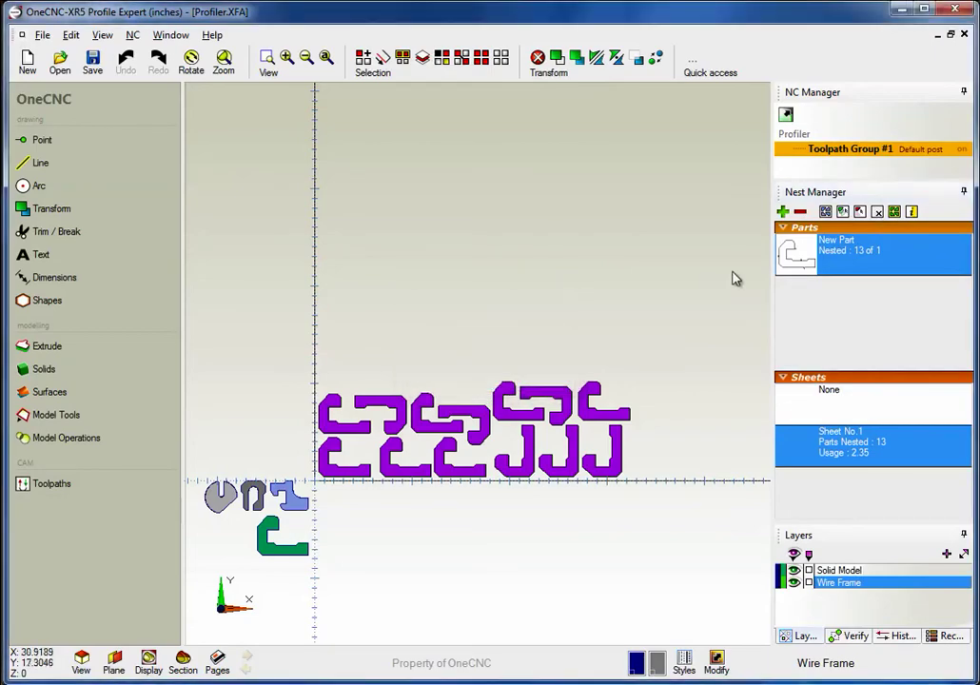
left_click(860, 211)
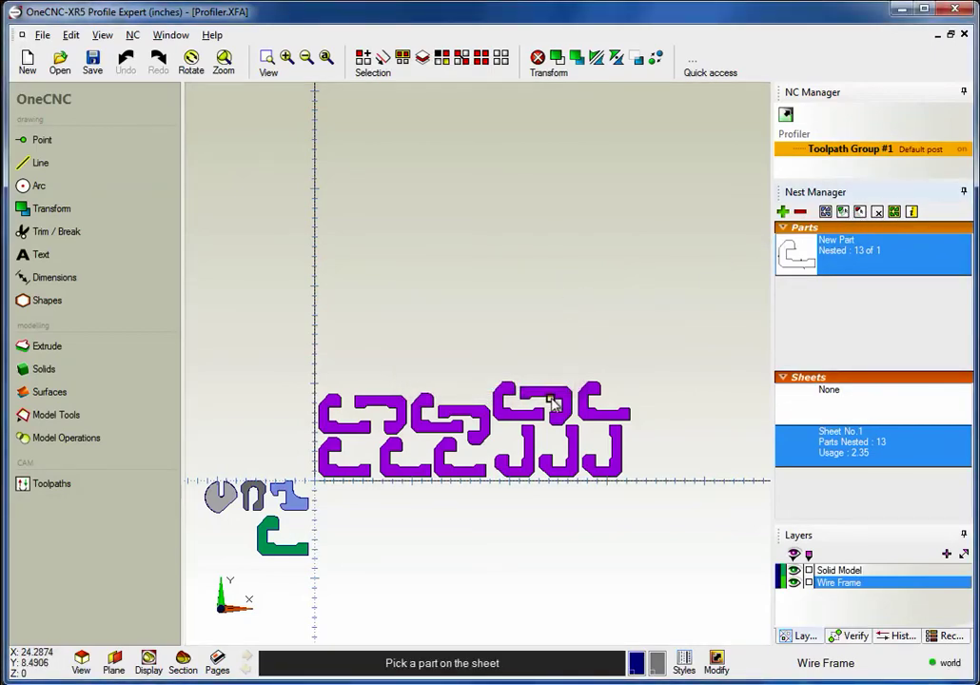
left_click(590, 404)
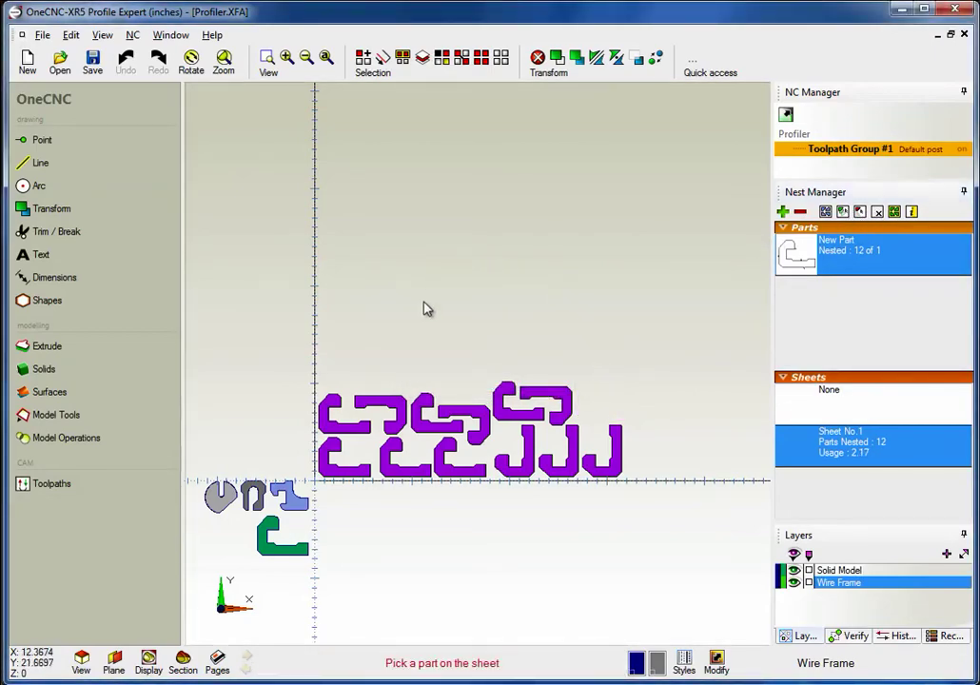
scroll(425, 336, "down", 2)
scroll(414, 328, "up", 3)
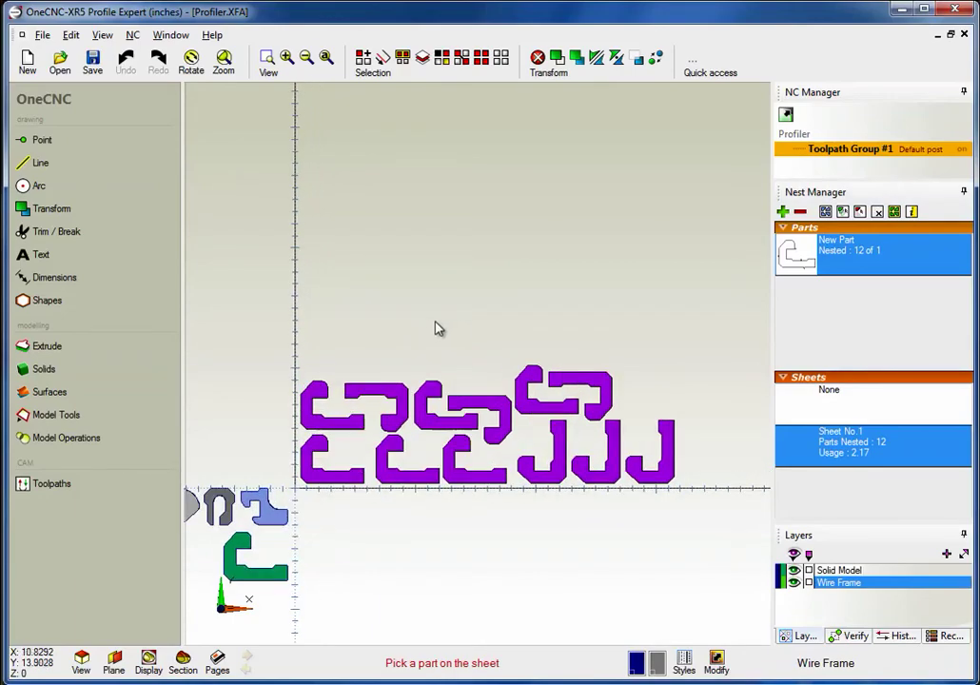
double_click(797, 252)
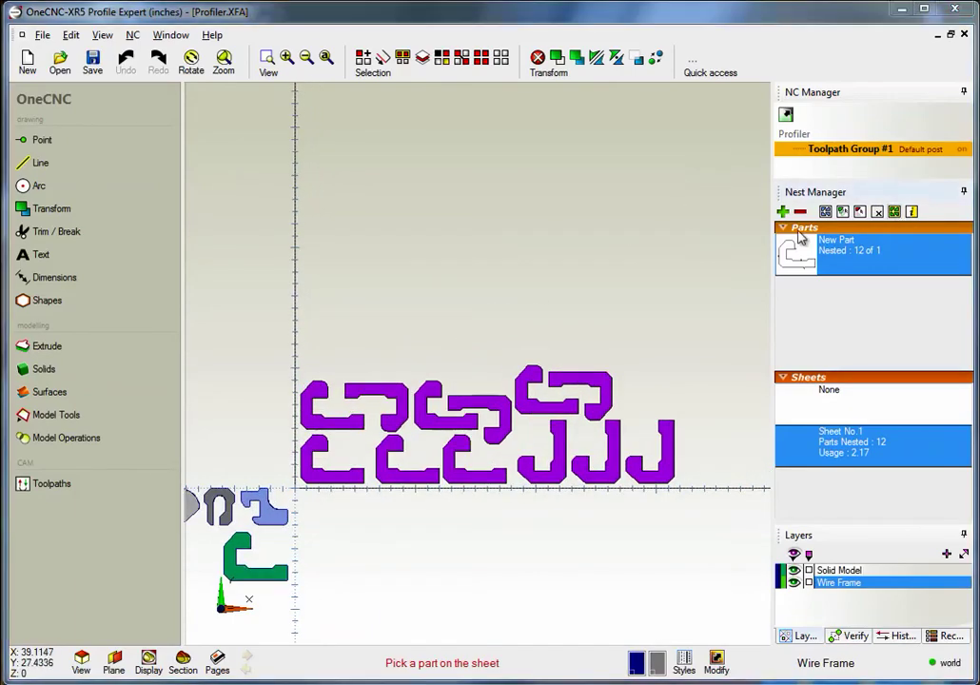
Finish the sheet's cut toolpath and choose the Mitsubishi post for Toolpath Group #1
left_click_drag(354, 96, 195, 13)
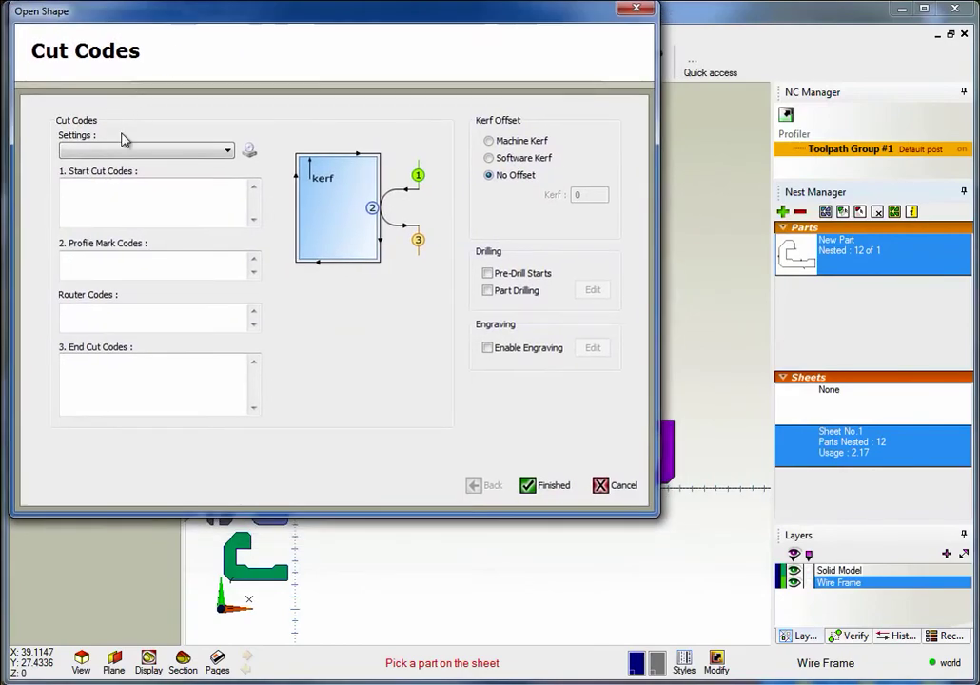
left_click(528, 486)
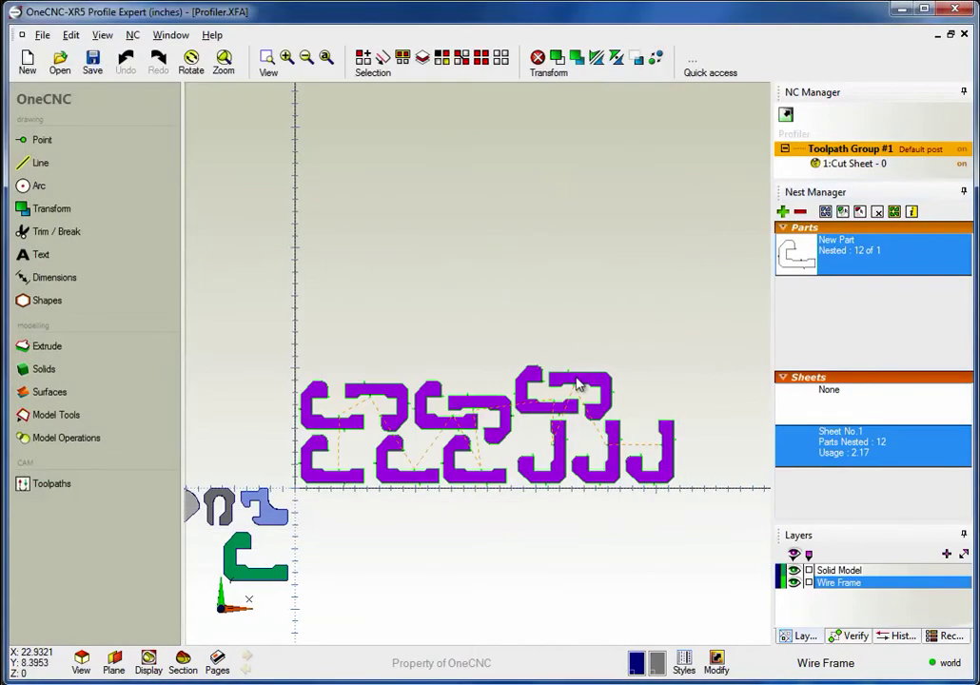
right_click(820, 151)
left_click(838, 198)
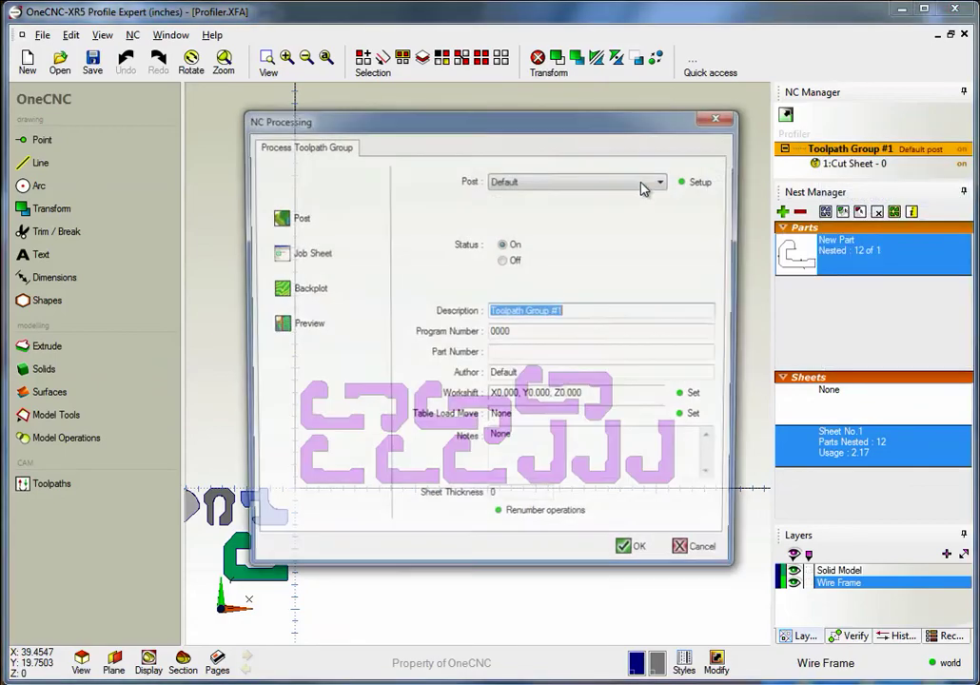
left_click_drag(446, 132, 209, 22)
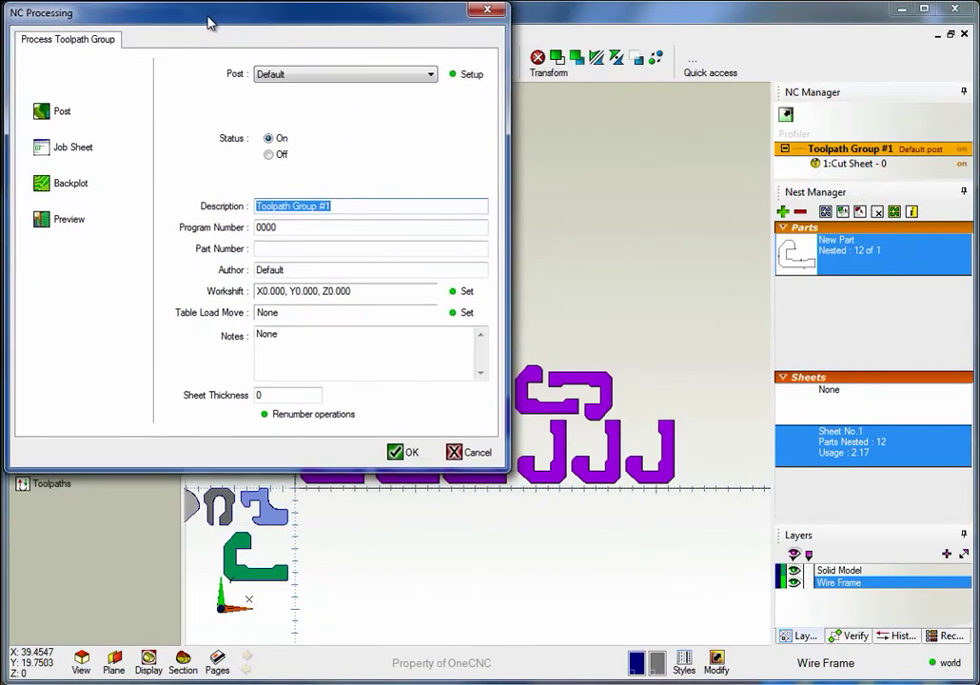
left_click(311, 78)
left_click(306, 163)
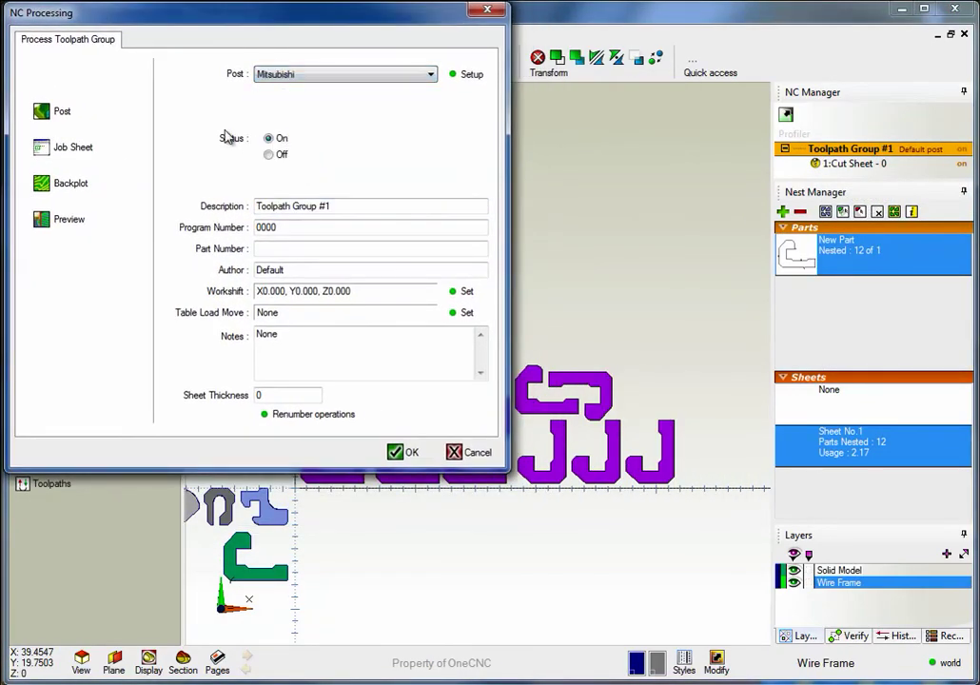
Post the group to Profiler.NC, overwriting the existing file, then close the code viewer
left_click(63, 113)
key("Return")
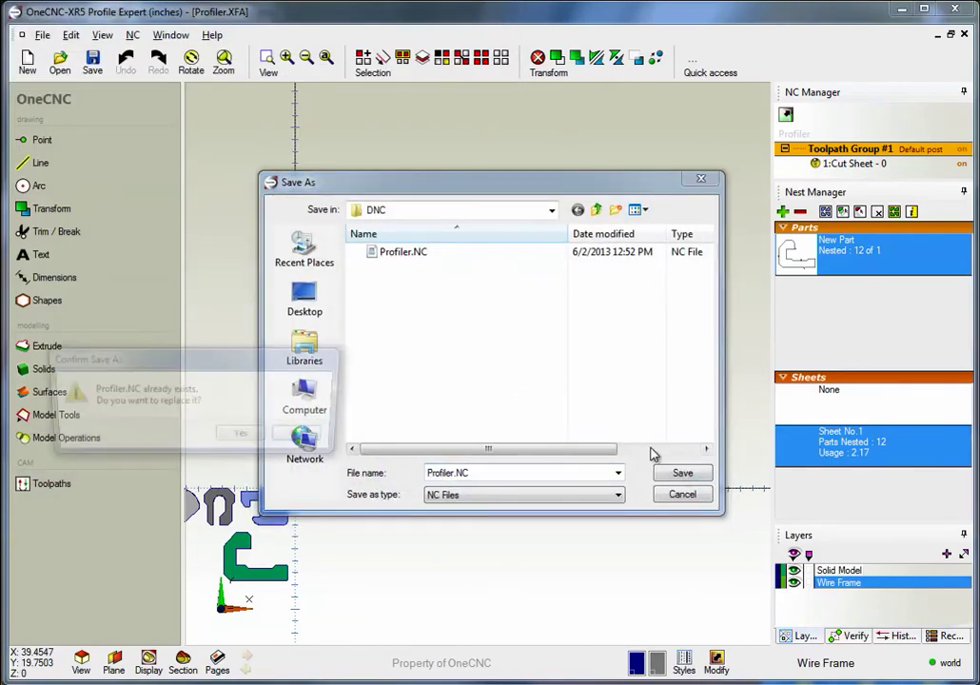
left_click(247, 434)
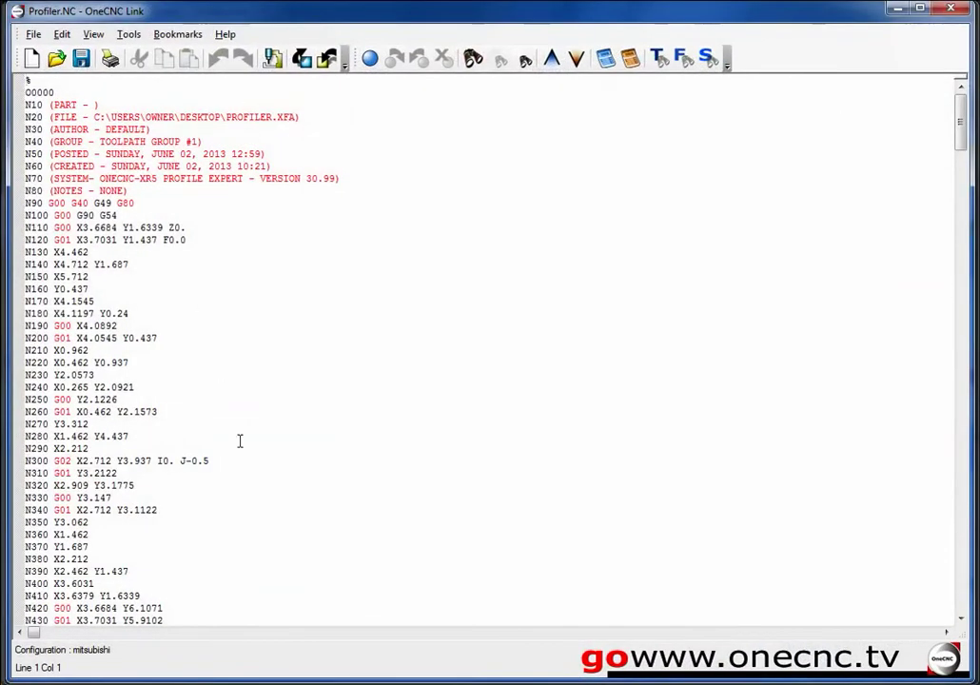
left_click(951, 11)
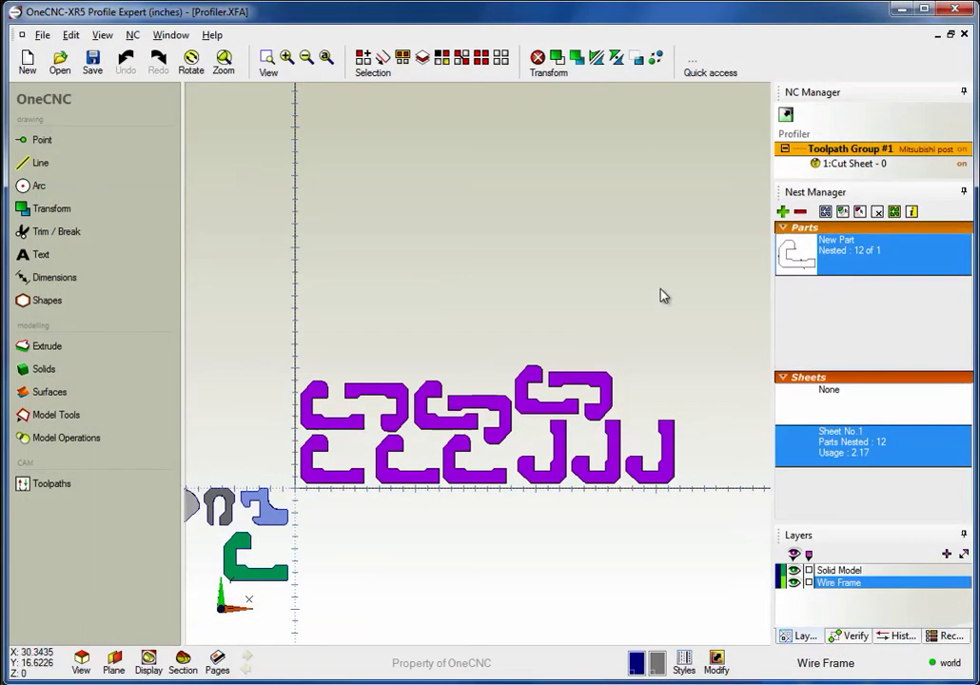